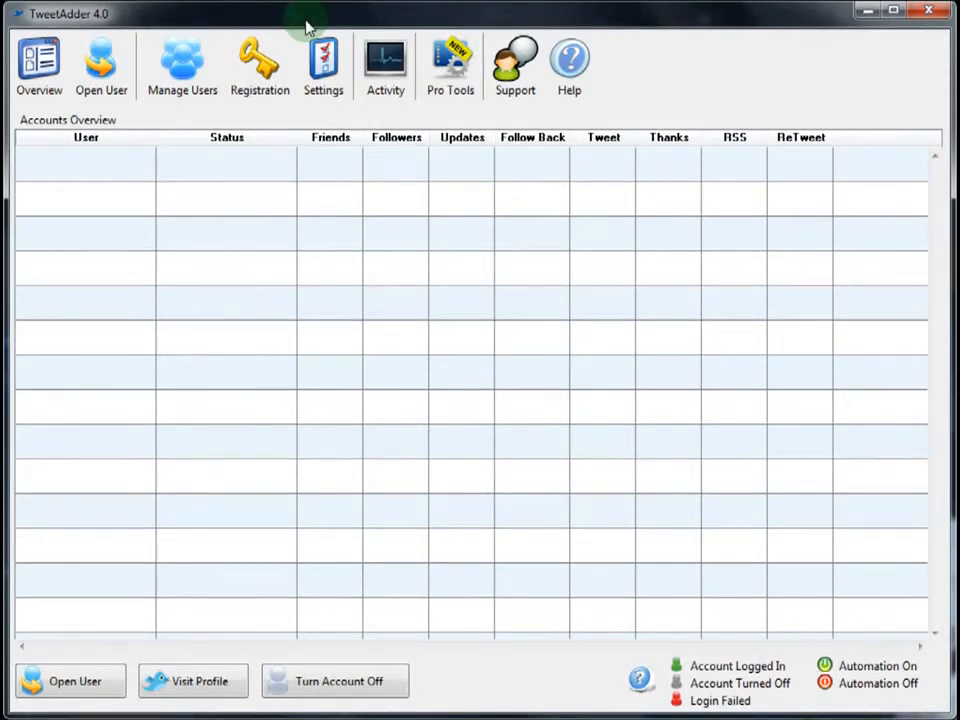
- Open the license registration page and activate the registration number field
{"action": "left_click", "coordinate": [253, 75]}
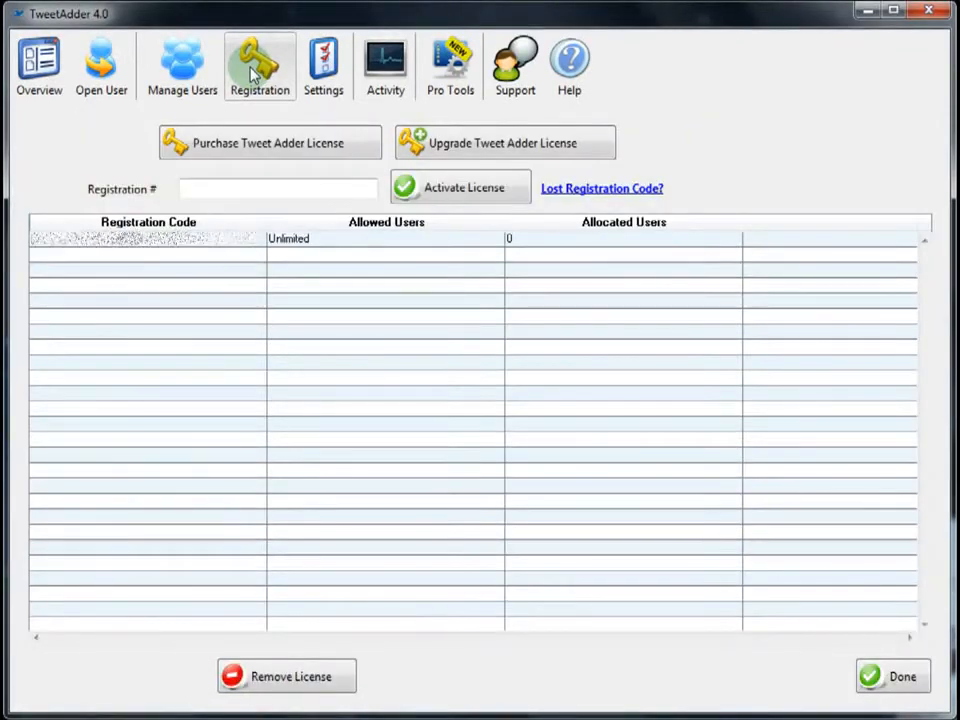
{"action": "left_click", "coordinate": [219, 189]}
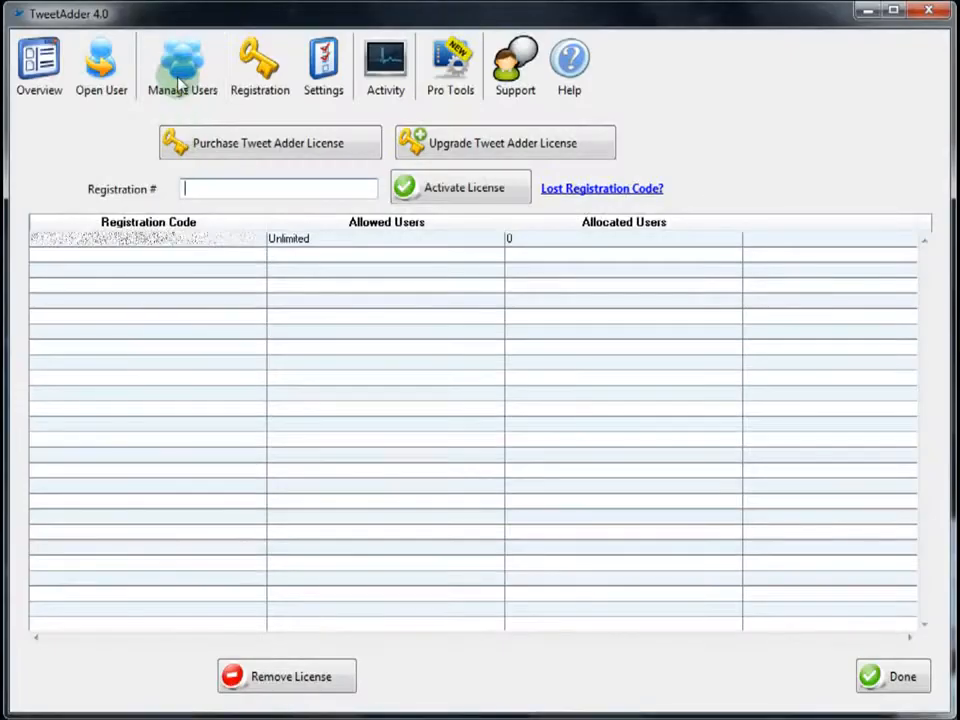
- Add the Twitter profile by its username under the unlimited license in user management
{"action": "left_click", "coordinate": [180, 82]}
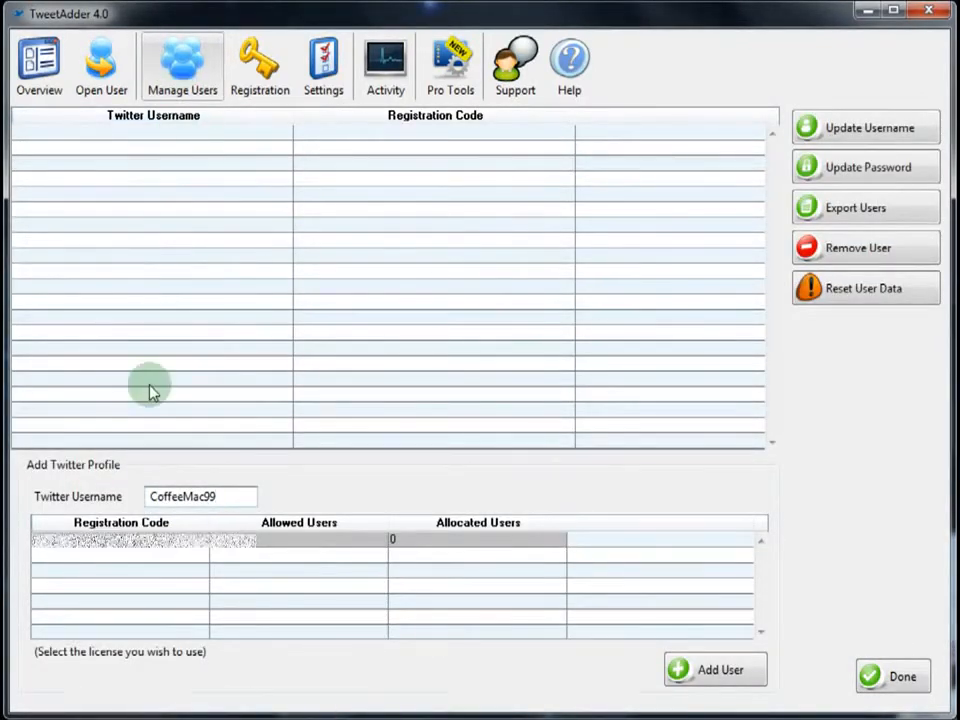
{"action": "left_click", "coordinate": [122, 549]}
{"action": "left_click", "coordinate": [232, 496]}
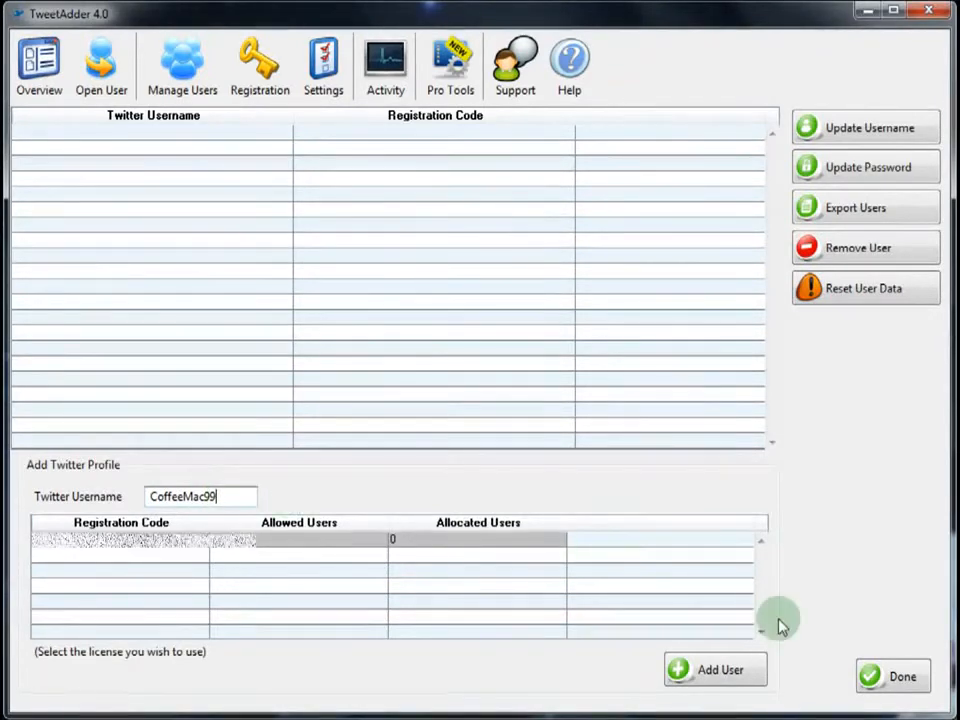
{"action": "left_click", "coordinate": [724, 678]}
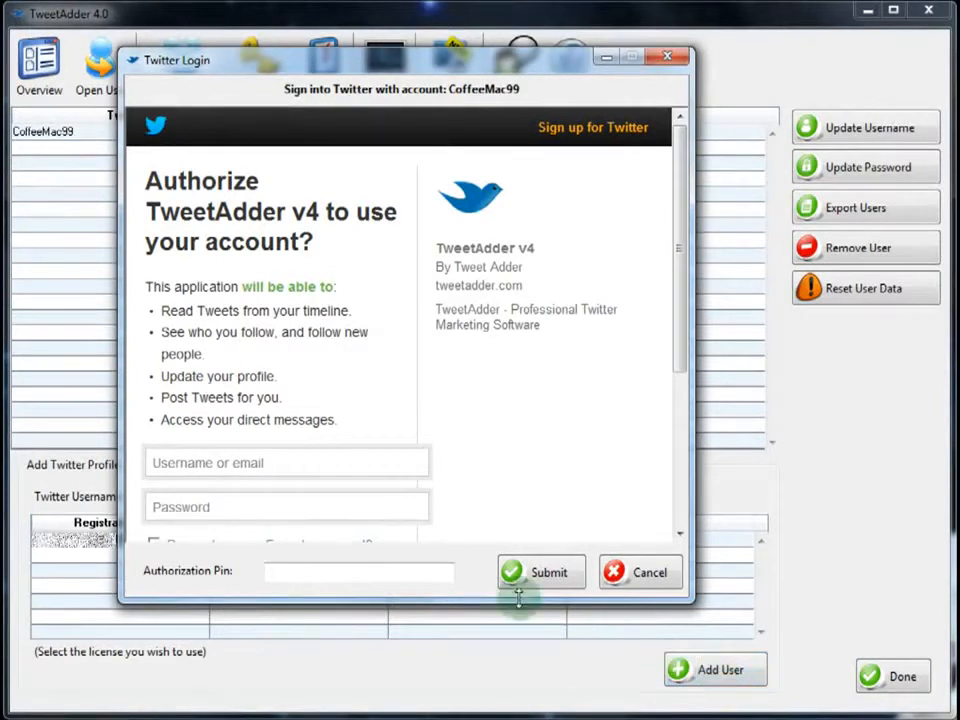
- Authorize TweetAdder v4 with the Twitter username and account password, and submit the authorization PIN
{"action": "left_click", "coordinate": [281, 462]}
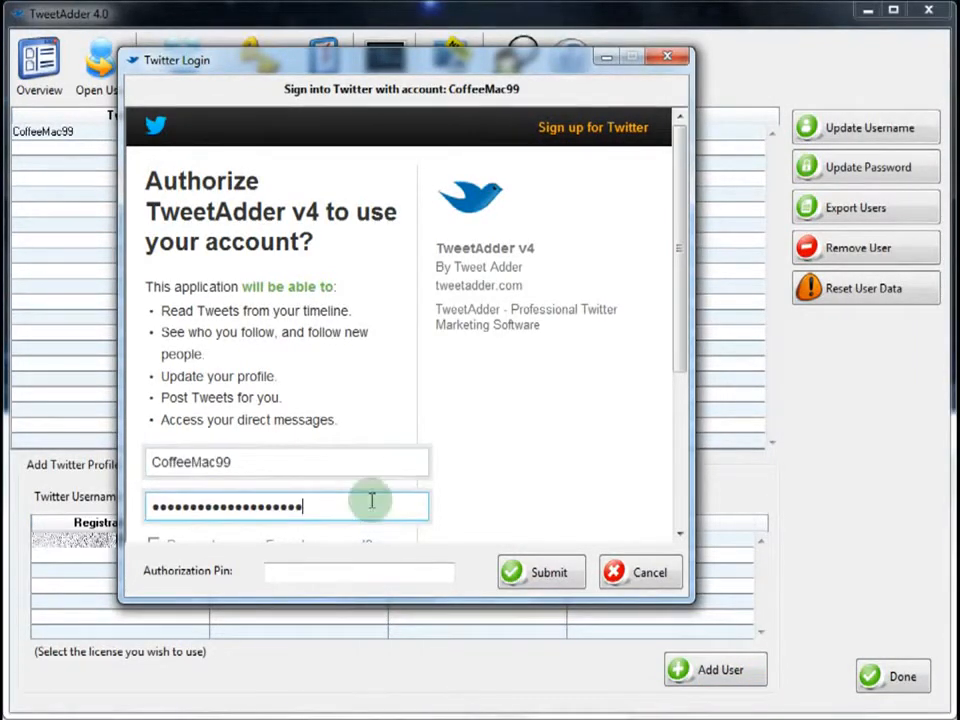
{"action": "left_click_drag", "start_coordinate": [681, 285], "coordinate": [681, 400]}
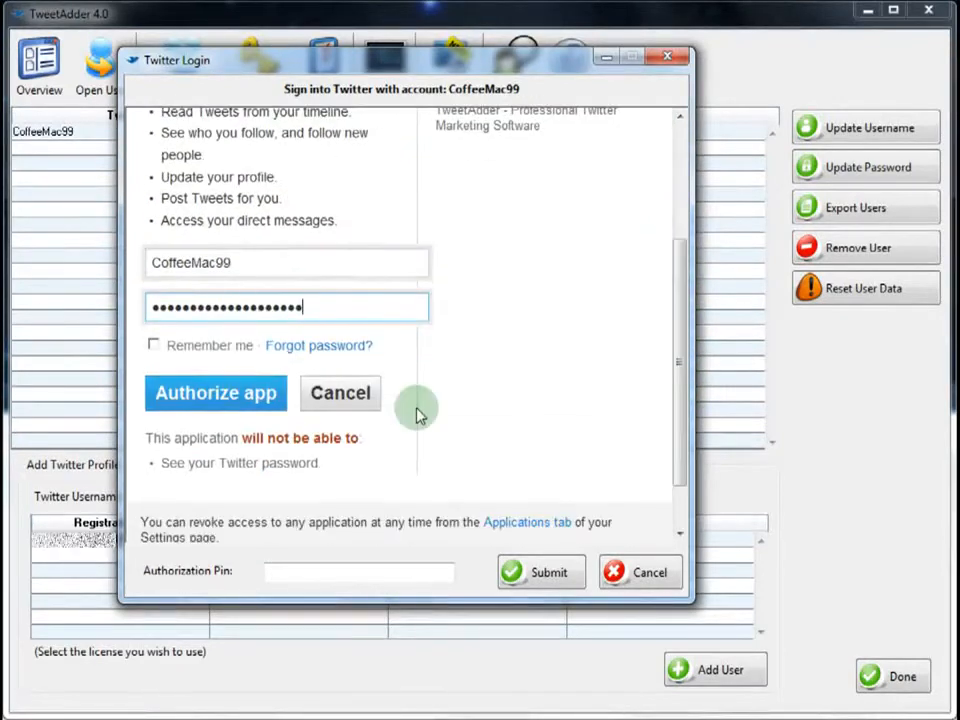
{"action": "left_click", "coordinate": [209, 401]}
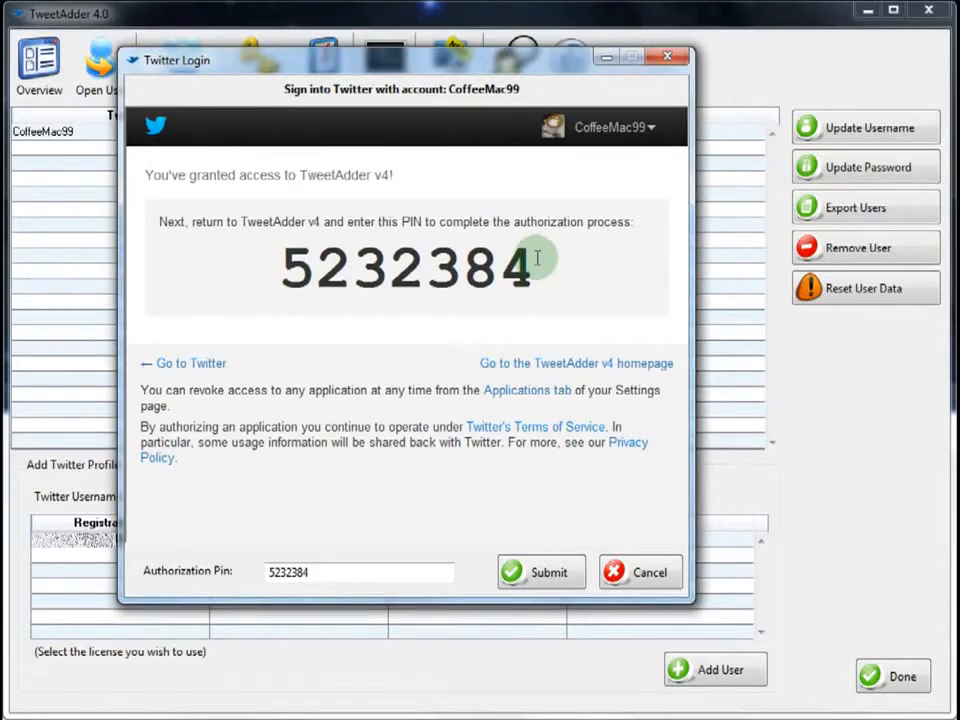
{"action": "left_click", "coordinate": [364, 577]}
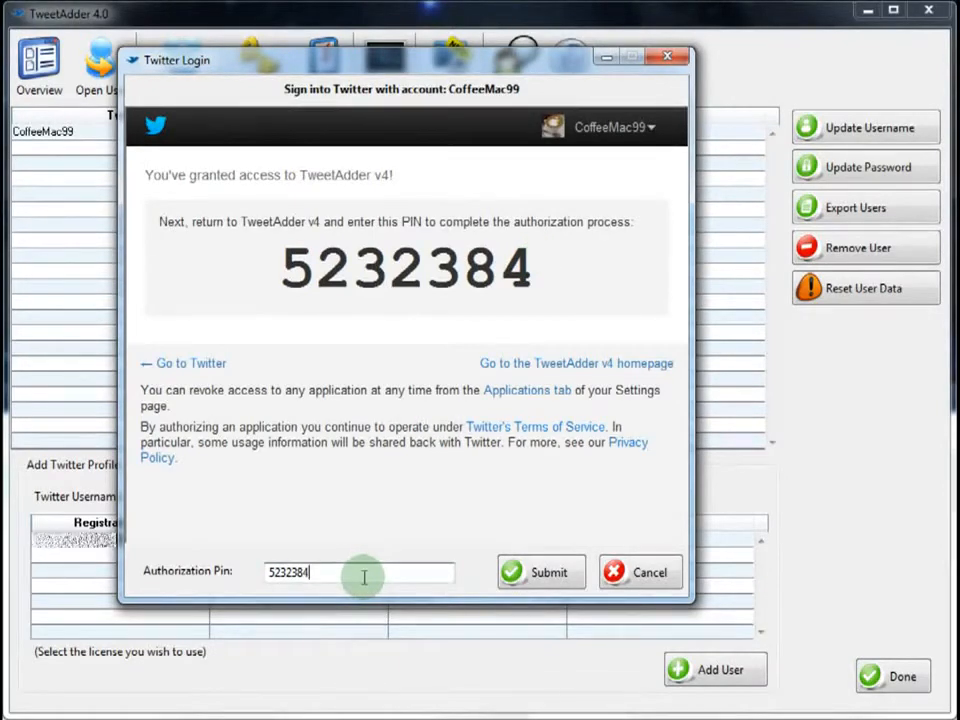
{"action": "left_click", "coordinate": [546, 572]}
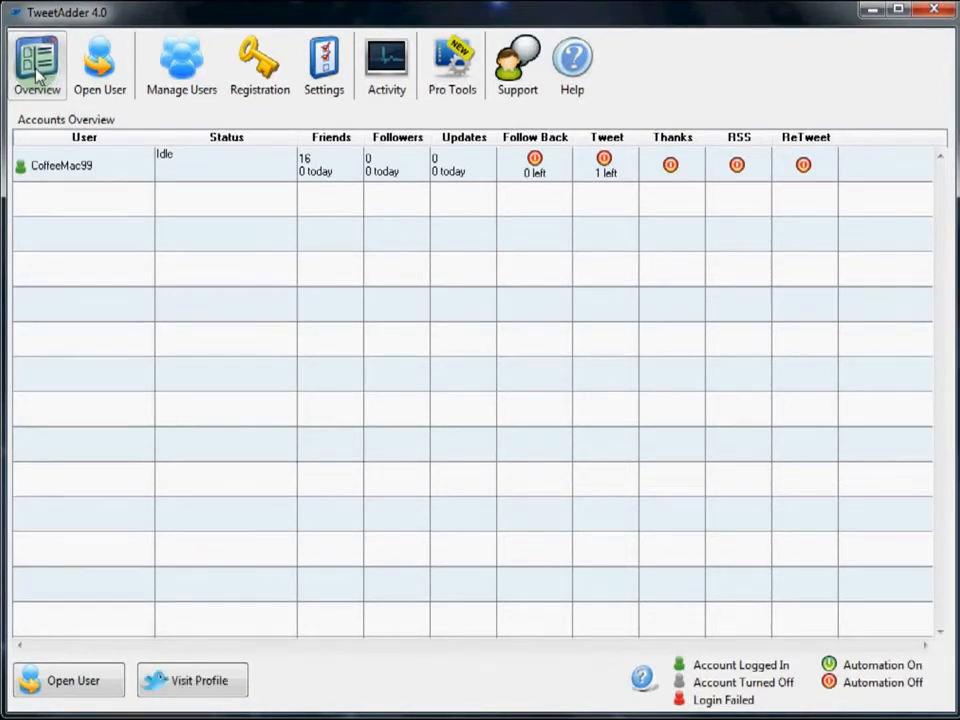
- Open the newly added Twitter account from the accounts overview
{"action": "left_click", "coordinate": [58, 176]}
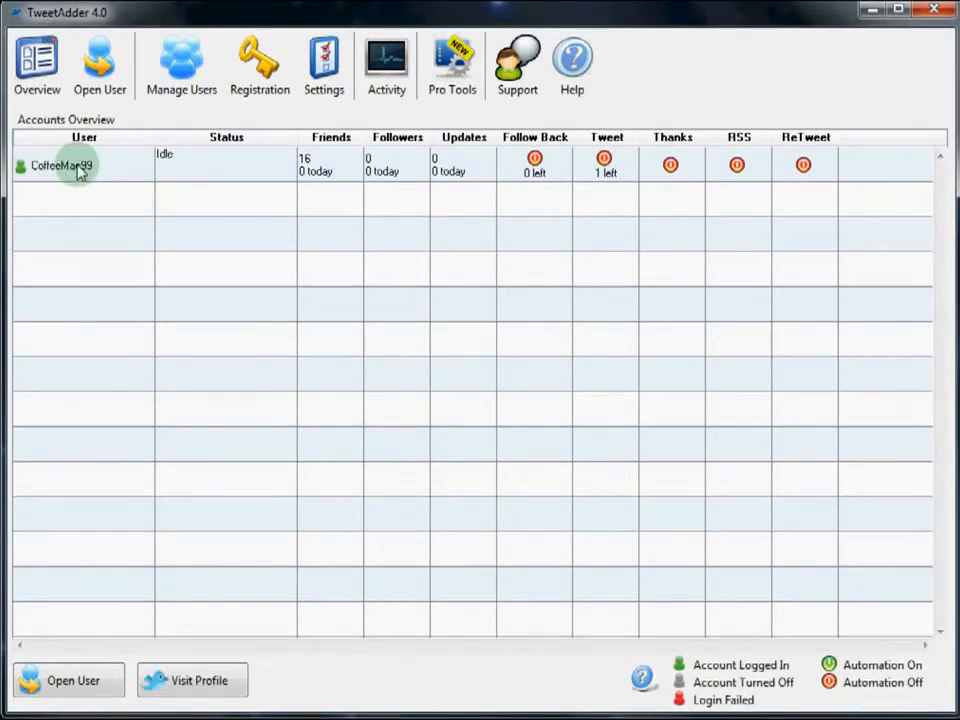
{"action": "left_click", "coordinate": [128, 167]}
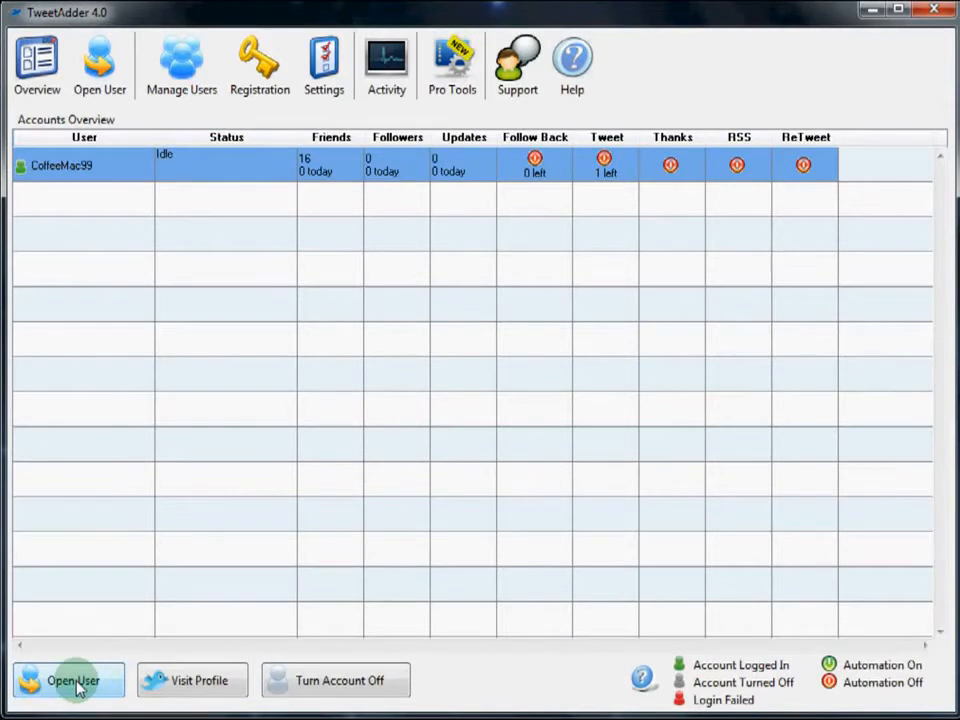
{"action": "left_click", "coordinate": [98, 65]}
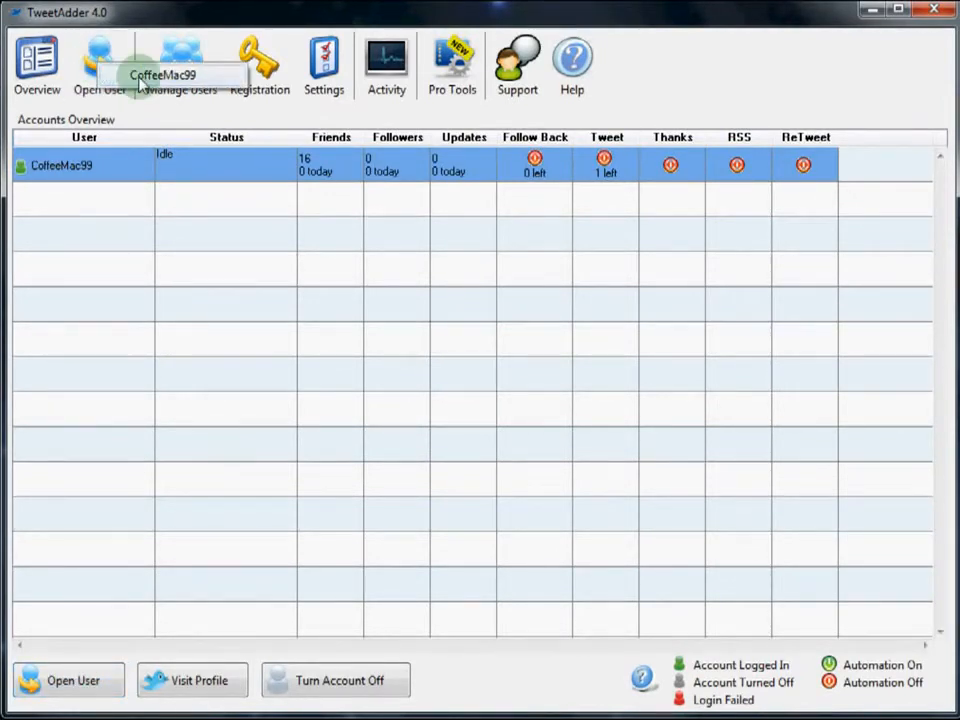
{"action": "double_click", "coordinate": [55, 172]}
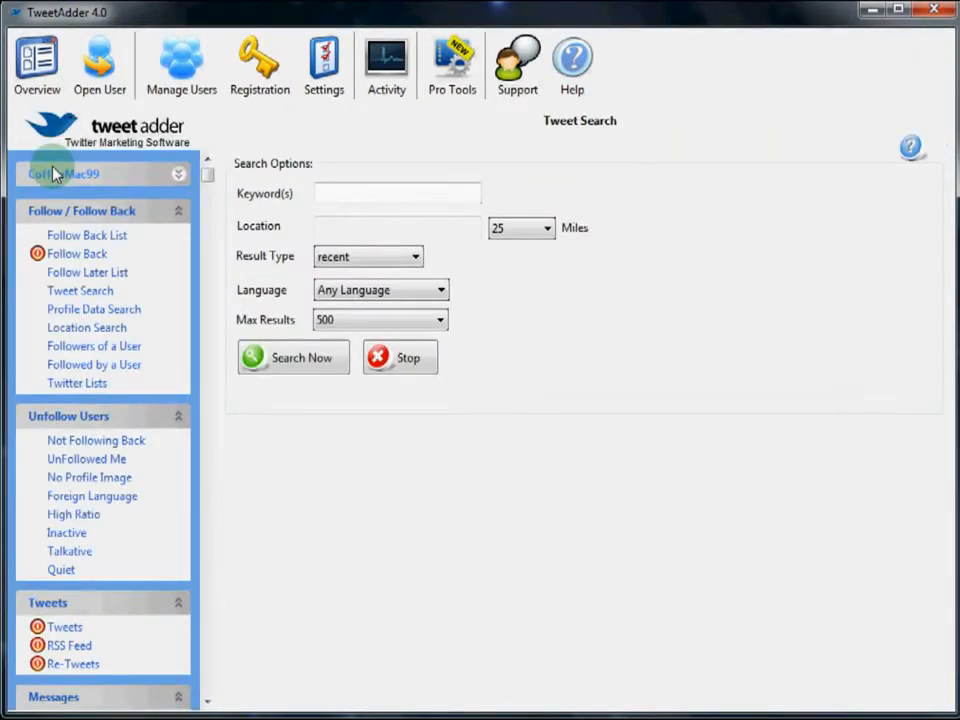
- Expand the account's own section and run a tweet search for "I love coffee" in any language, recent, with 500 maximum results
{"action": "left_click", "coordinate": [180, 175]}
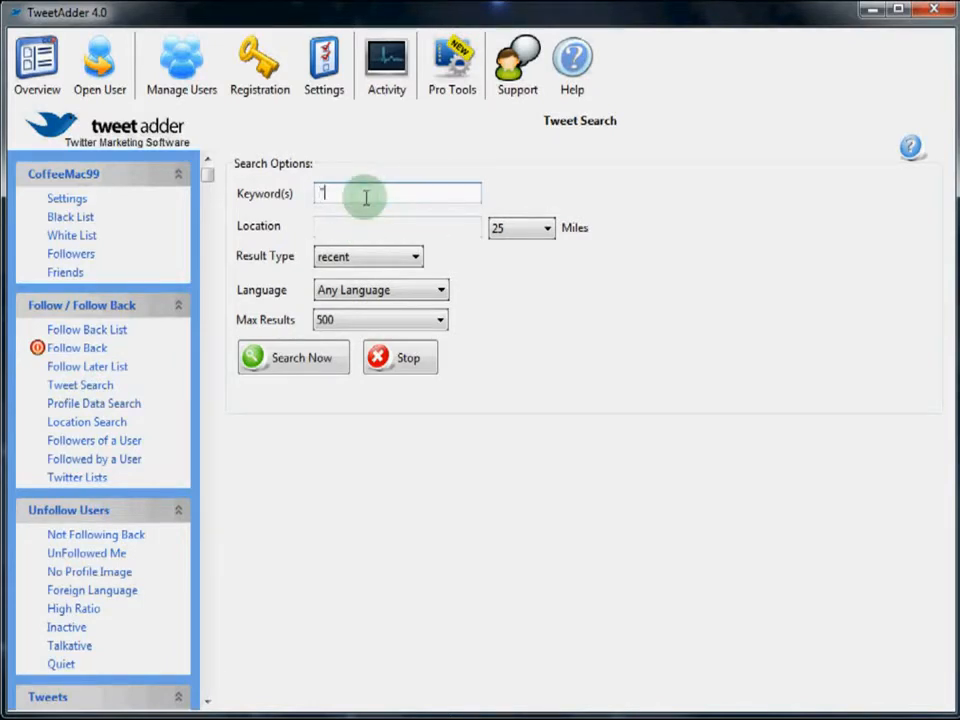
{"action": "type", "text": "I love coffee\""}
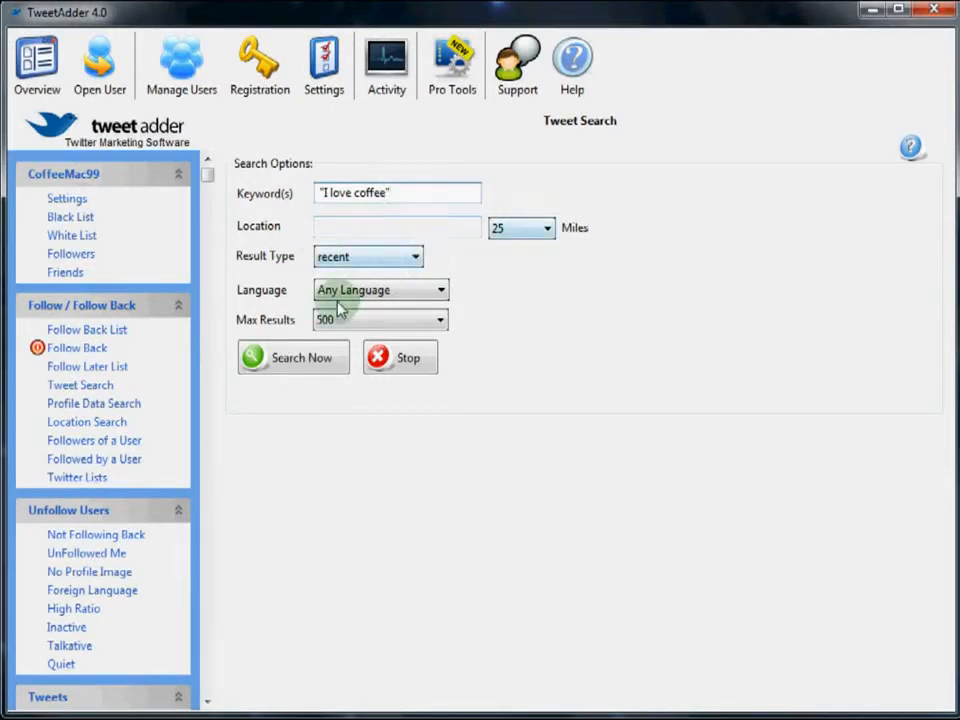
{"action": "left_click", "coordinate": [279, 366]}
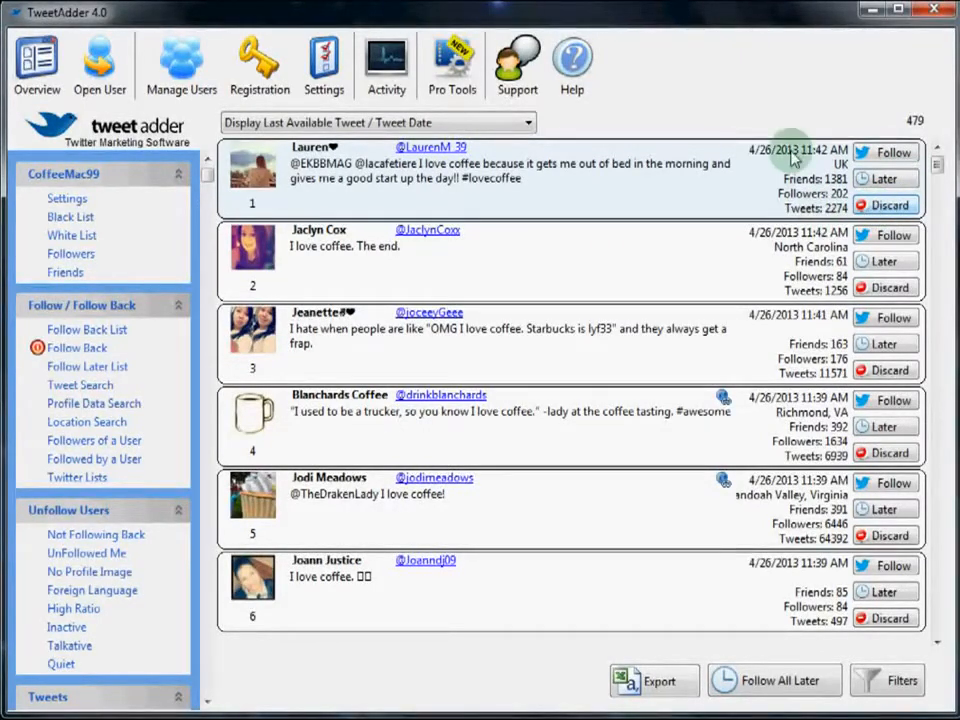
- Follow the first six users in the tweet search results one after another
{"action": "left_click", "coordinate": [884, 153]}
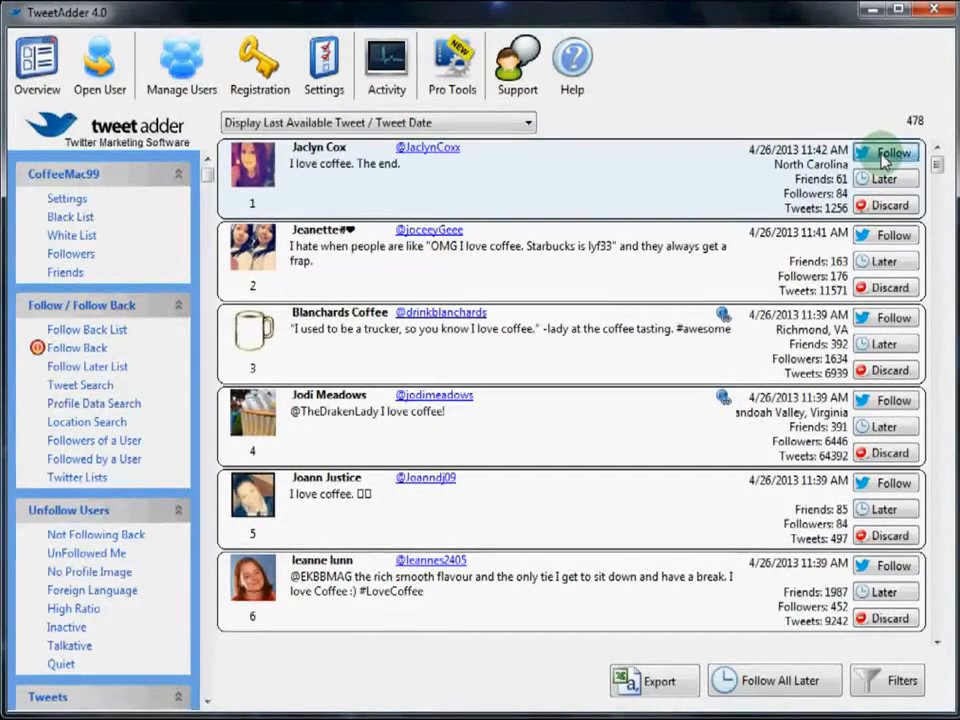
{"action": "left_click", "coordinate": [884, 158]}
{"action": "left_click", "coordinate": [884, 158]}
{"action": "left_click", "coordinate": [884, 158]}
{"action": "left_click", "coordinate": [884, 158]}
{"action": "left_click", "coordinate": [884, 158]}
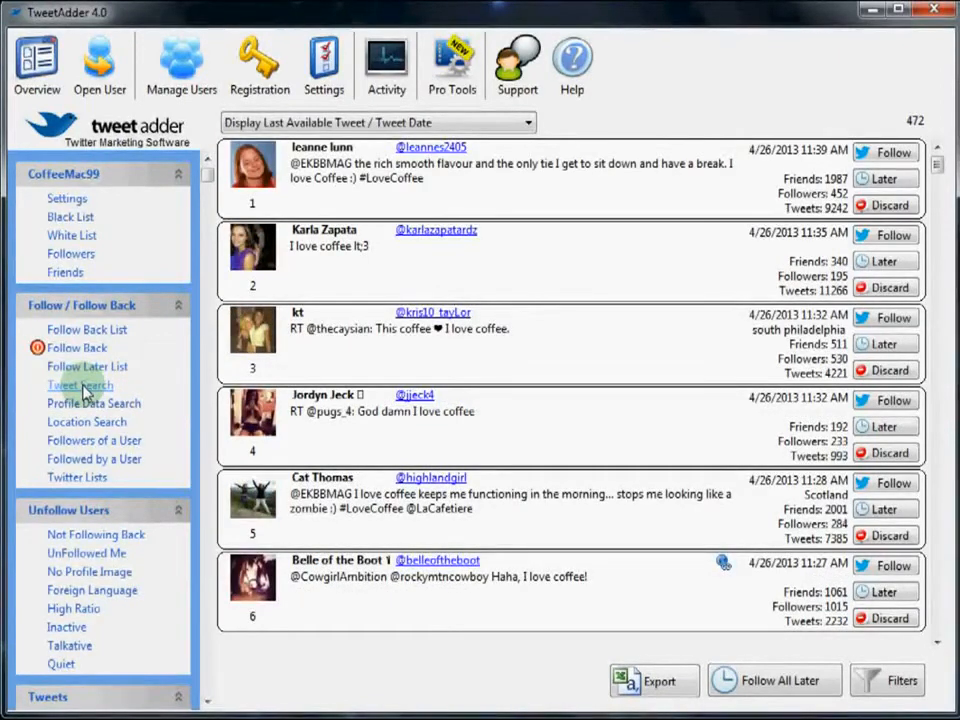
- Examine the options of the tweet, profile data, location, followers, followed-by and Twitter list searches
{"action": "left_click", "coordinate": [80, 386]}
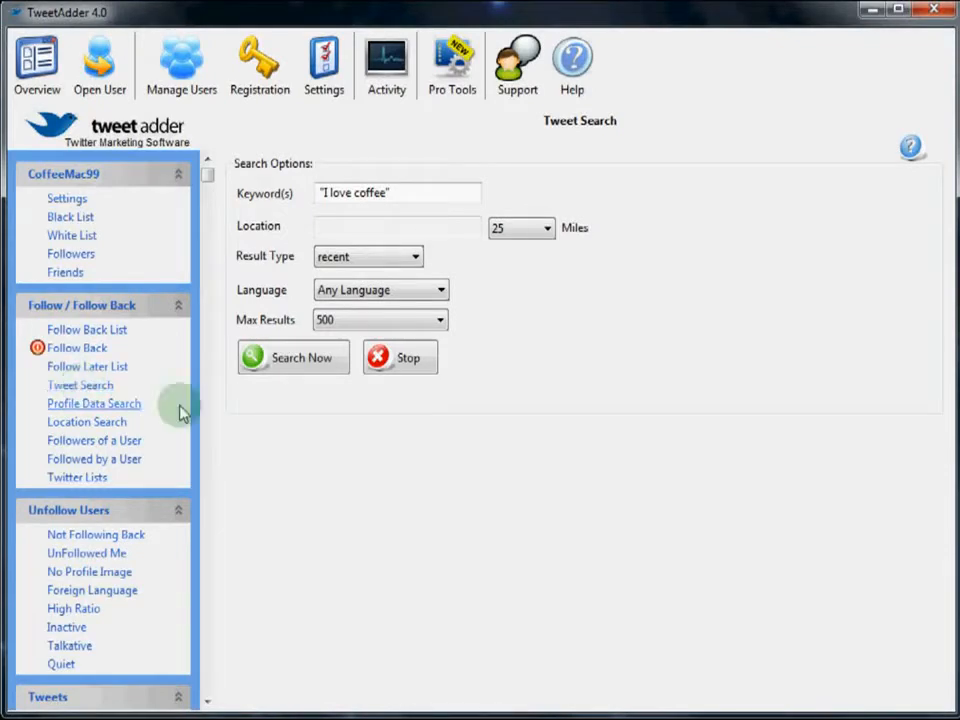
{"action": "left_click", "coordinate": [95, 410]}
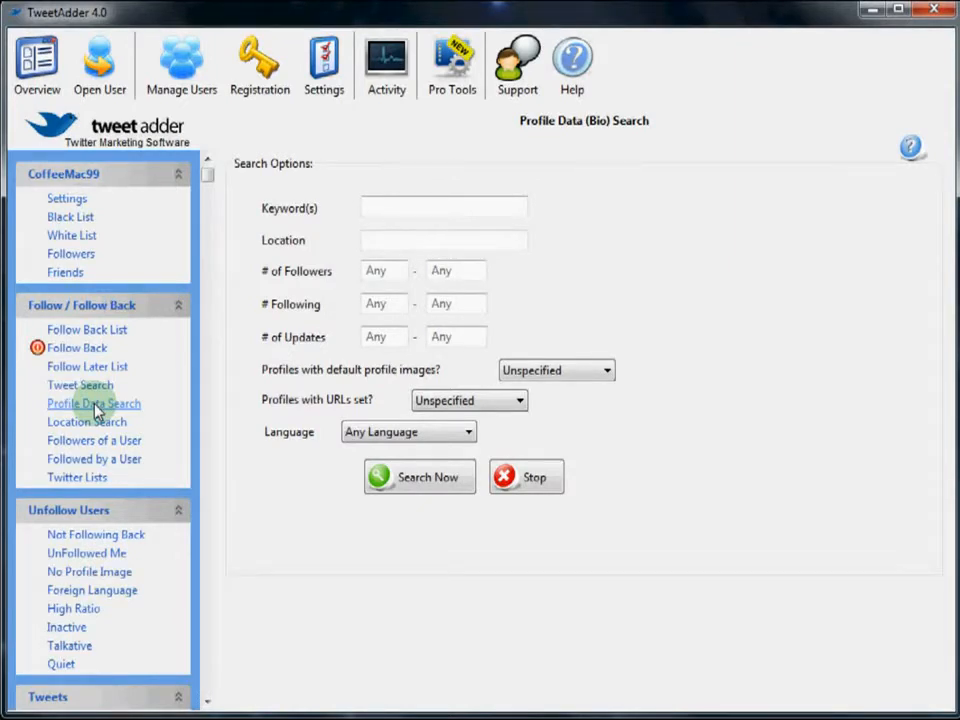
{"action": "left_click", "coordinate": [96, 430]}
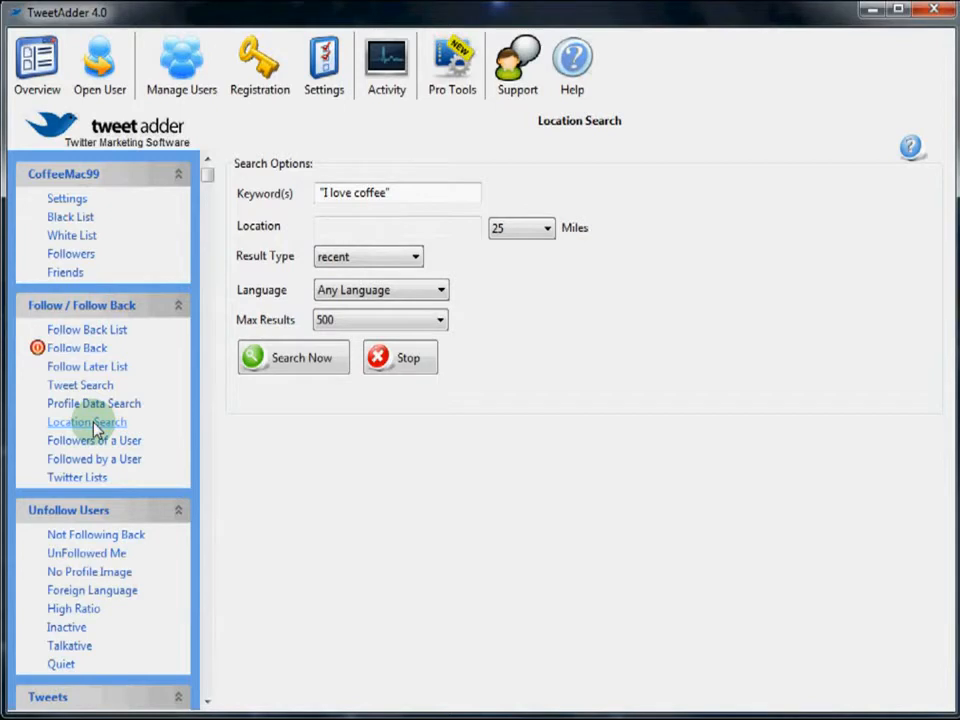
{"action": "left_click", "coordinate": [108, 447]}
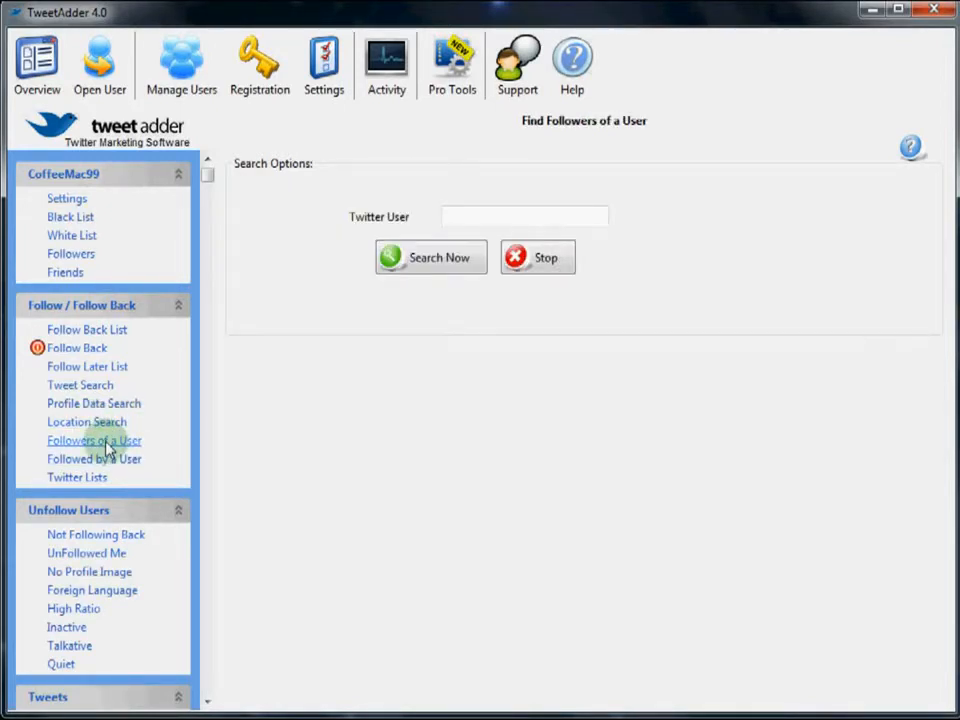
{"action": "left_click", "coordinate": [116, 461]}
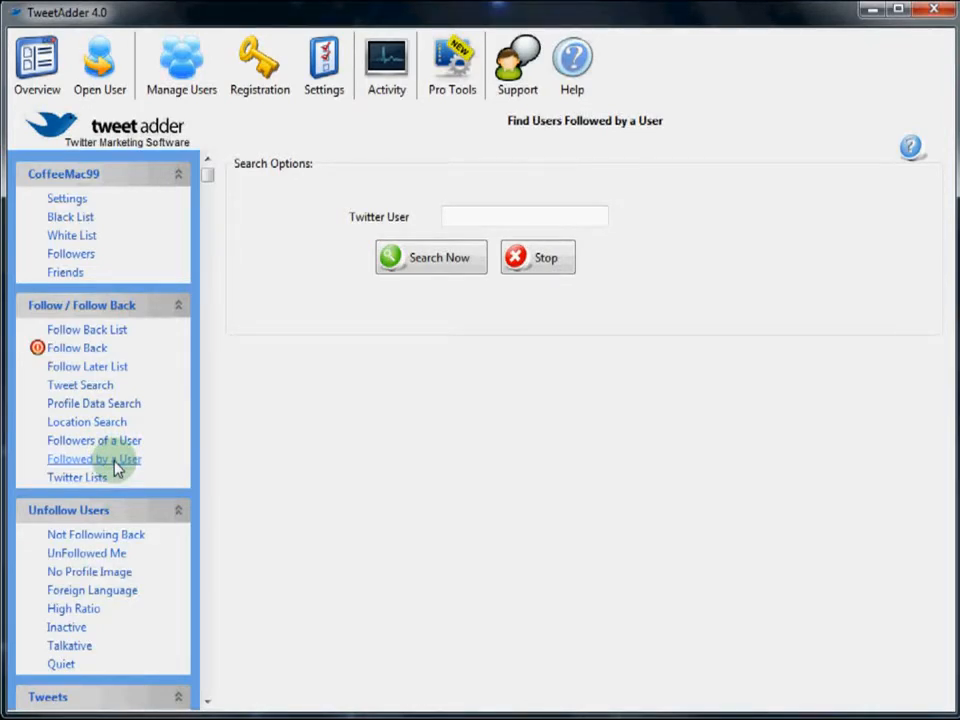
{"action": "left_click", "coordinate": [80, 479]}
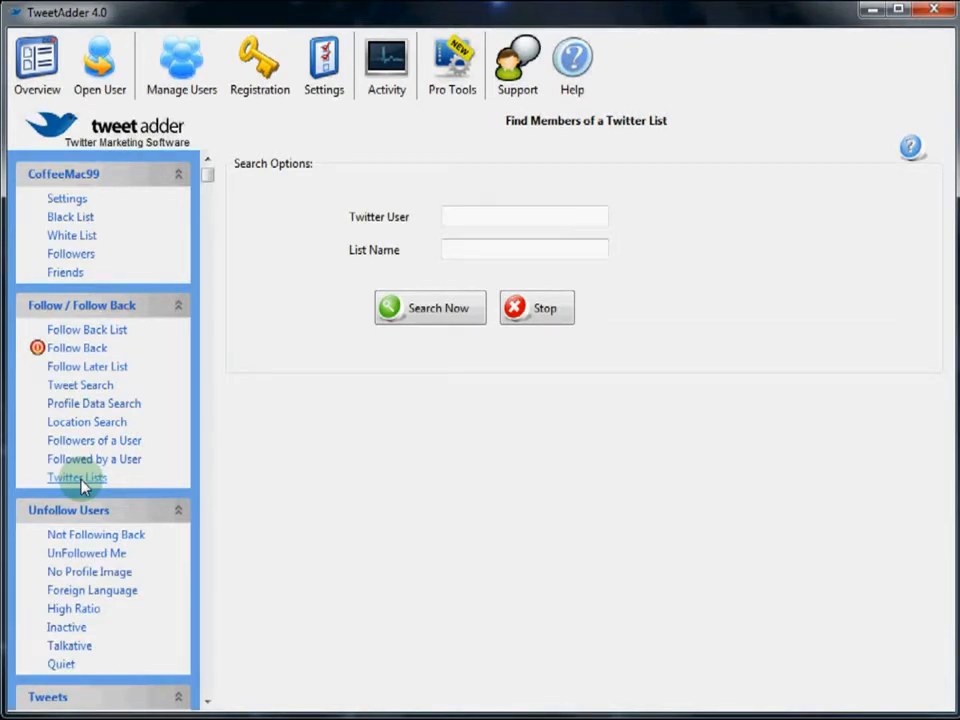
- Run a profile data search for "coffee lover" with at least 200 followers, at least 200 updates and default profile images set to No
{"action": "left_click", "coordinate": [104, 408]}
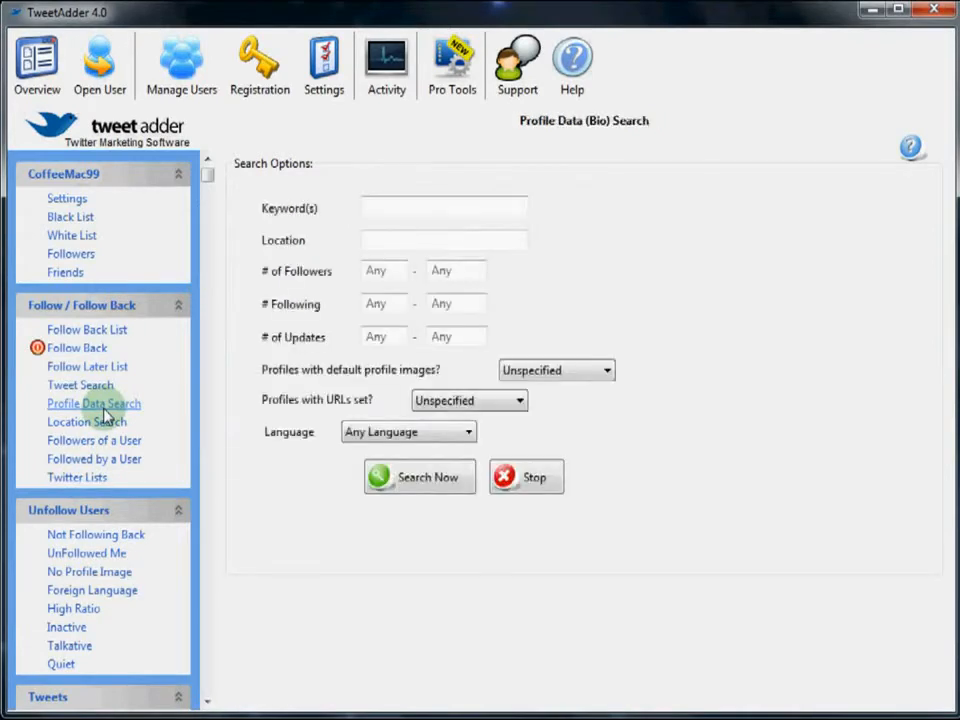
{"action": "left_click", "coordinate": [406, 210]}
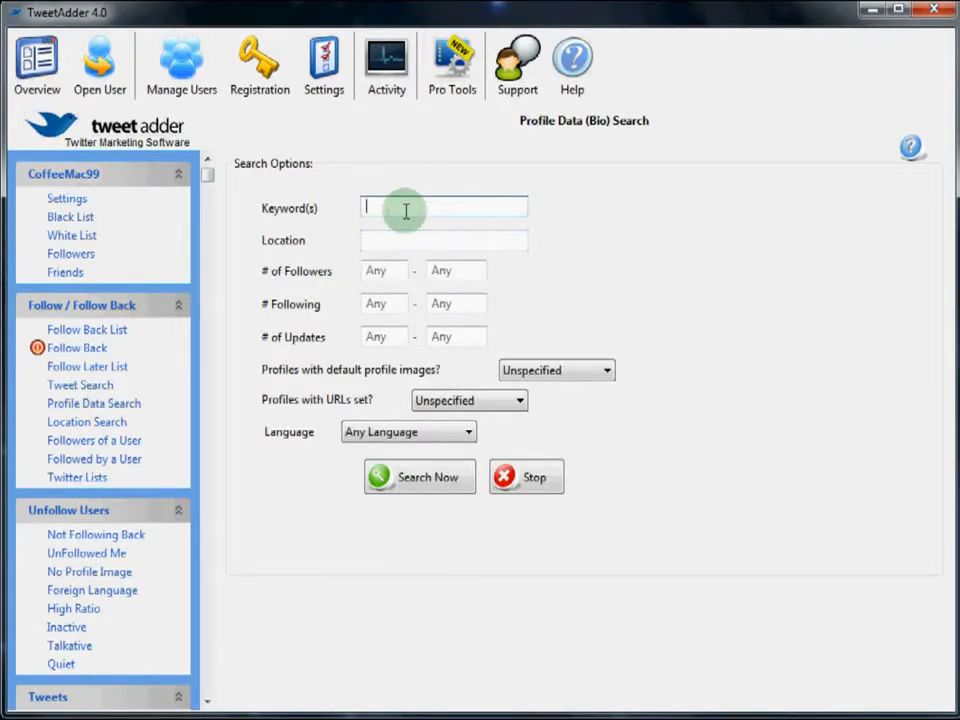
{"action": "type", "text": "\"coffee\" lover\""}
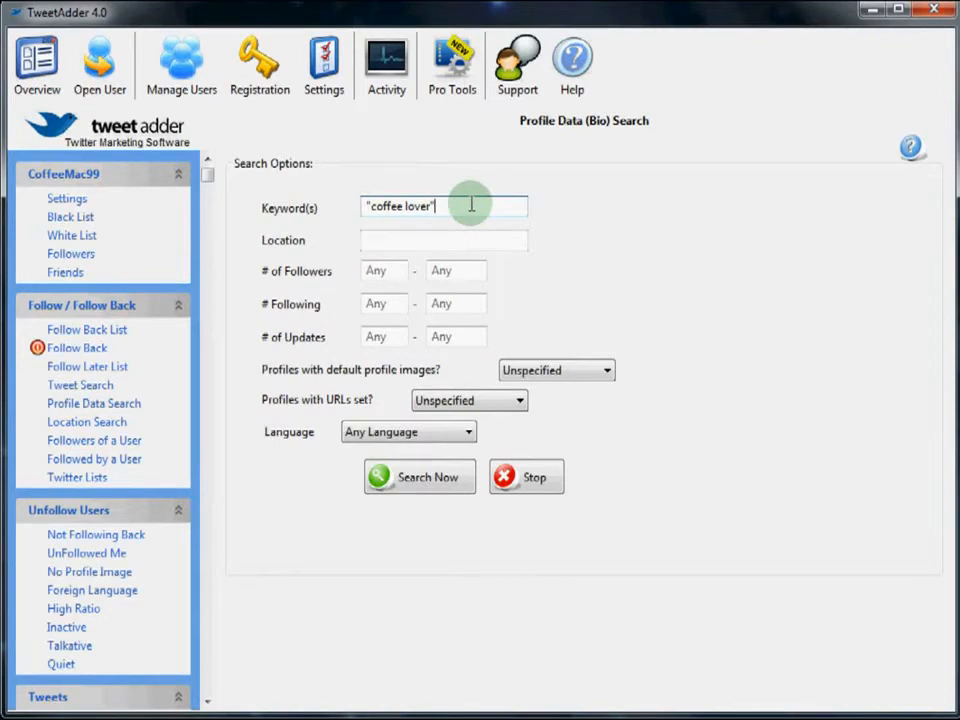
{"action": "left_click", "coordinate": [393, 269]}
{"action": "type", "text": "200"}
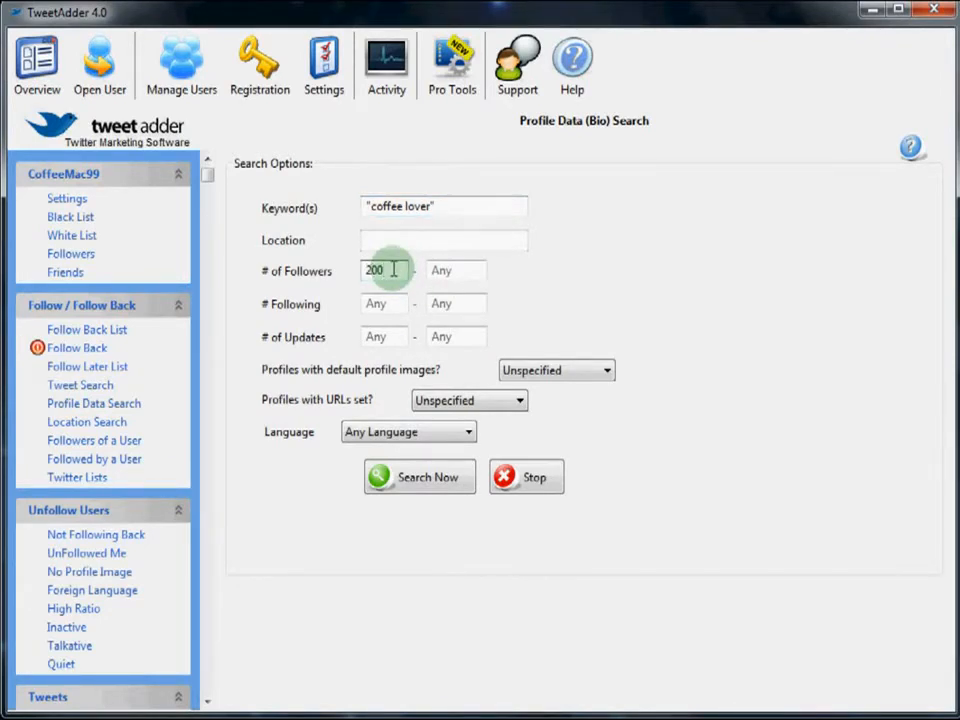
{"action": "left_click", "coordinate": [388, 337]}
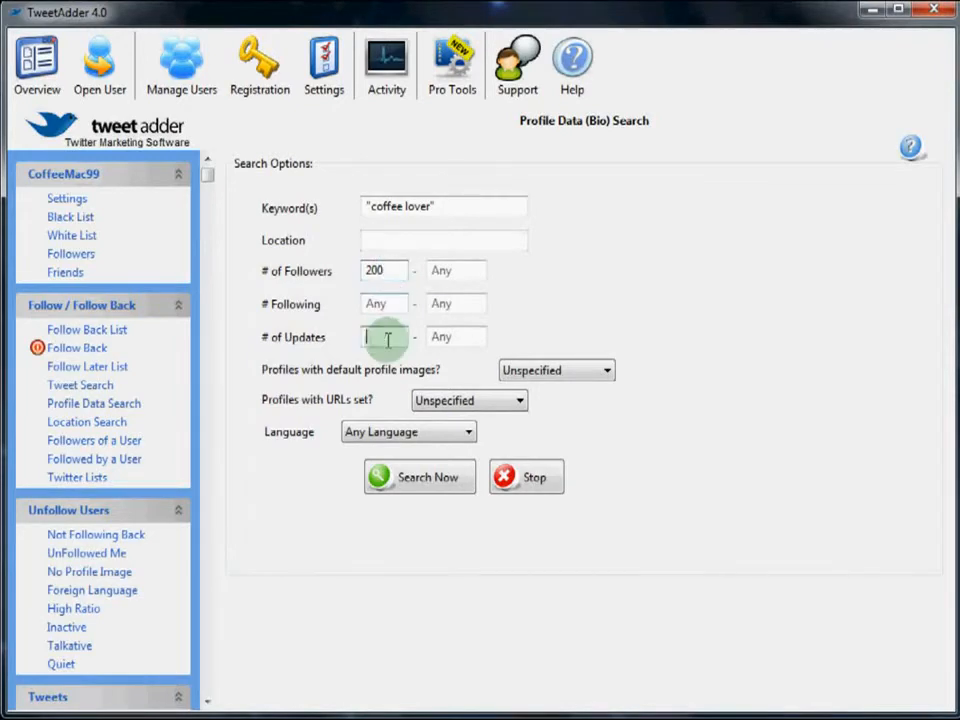
{"action": "type", "text": "200"}
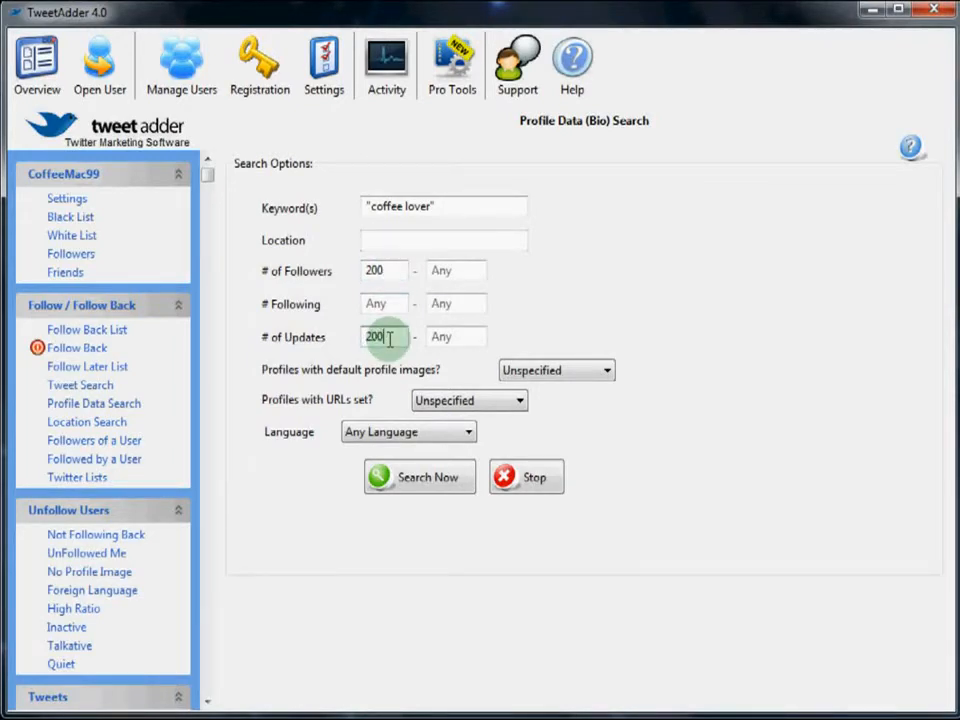
{"action": "left_click", "coordinate": [553, 371]}
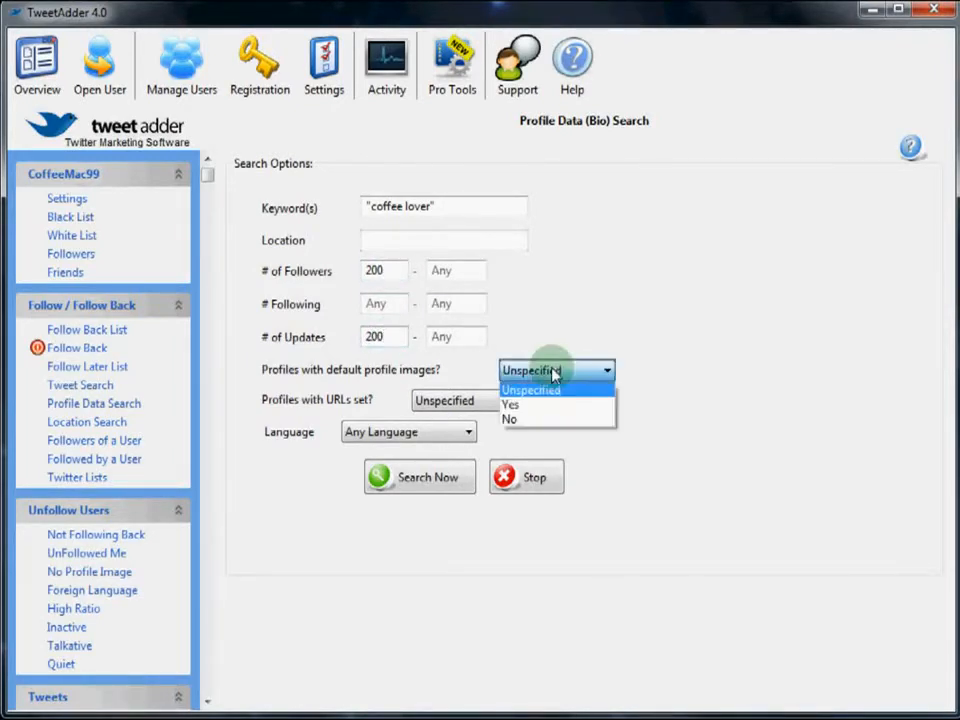
{"action": "left_click", "coordinate": [546, 420]}
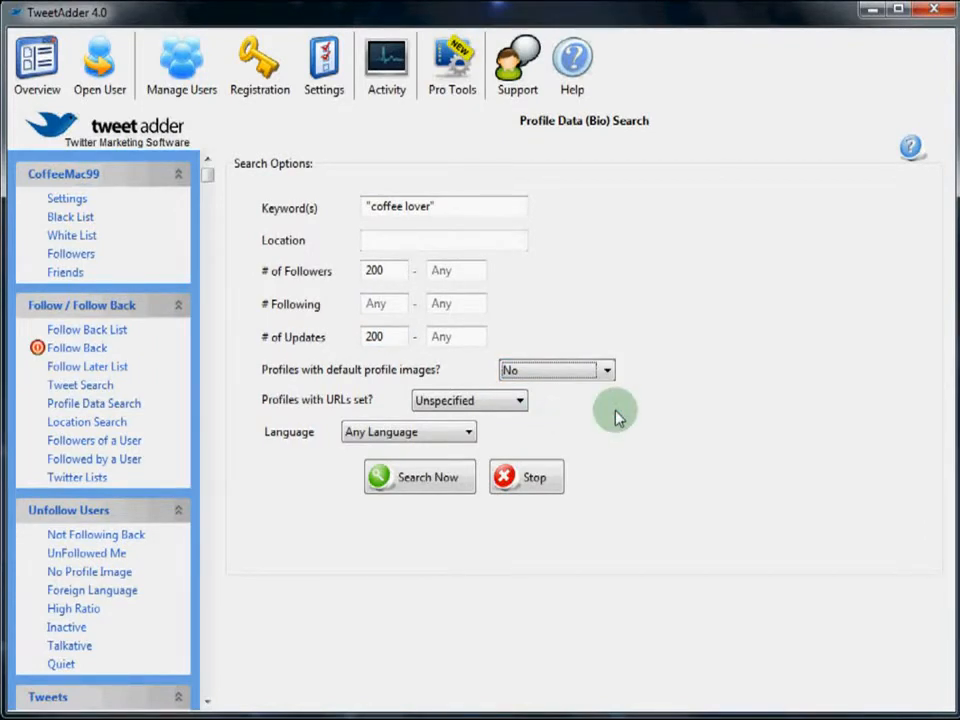
{"action": "left_click", "coordinate": [379, 483]}
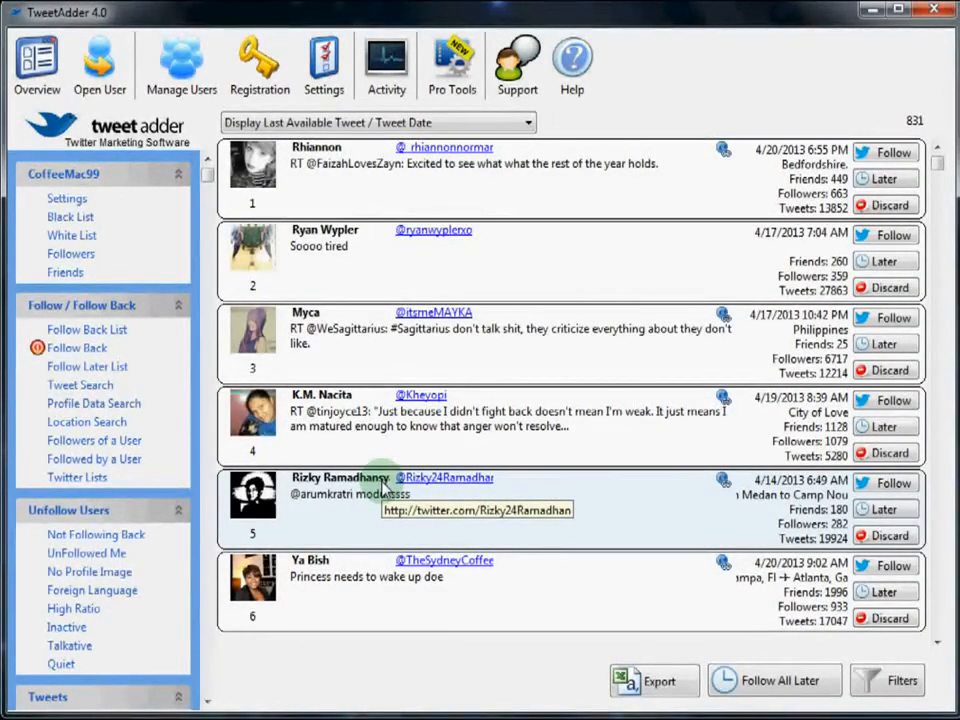
- Mark the first five users in the profile search results for following later
{"action": "left_click", "coordinate": [898, 181]}
{"action": "left_click", "coordinate": [898, 181]}
{"action": "left_click", "coordinate": [898, 181]}
{"action": "left_click", "coordinate": [898, 181]}
{"action": "left_click", "coordinate": [898, 181]}
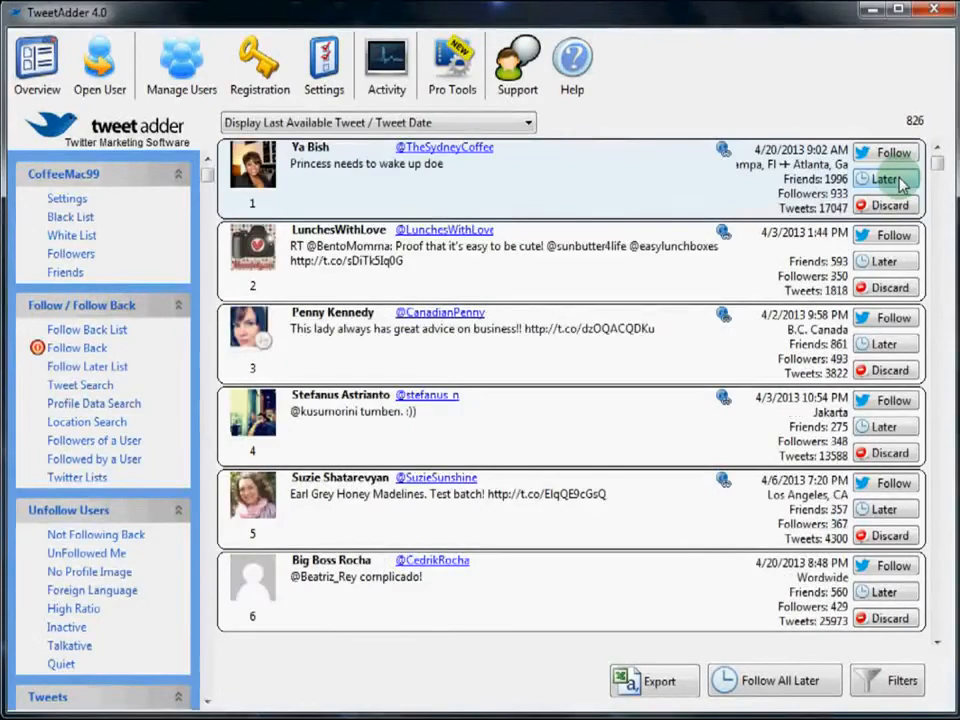
- Follow the next six users in the profile data search results one after another
{"action": "left_click", "coordinate": [890, 151]}
{"action": "left_click", "coordinate": [890, 151]}
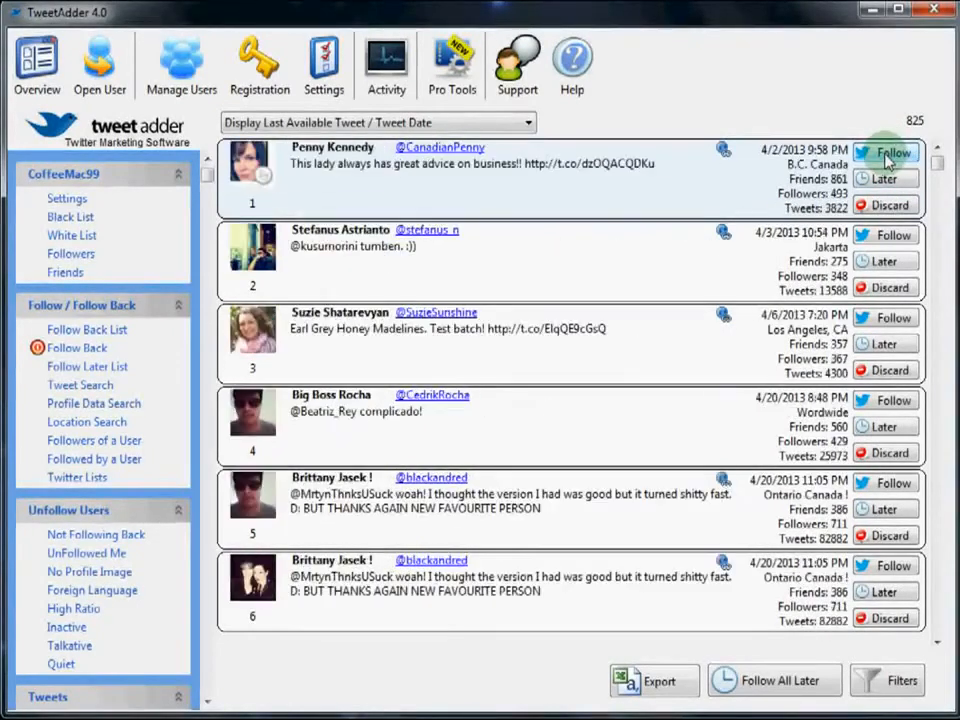
{"action": "left_click", "coordinate": [890, 151]}
{"action": "left_click", "coordinate": [890, 151]}
{"action": "left_click", "coordinate": [890, 151]}
{"action": "left_click", "coordinate": [890, 151]}
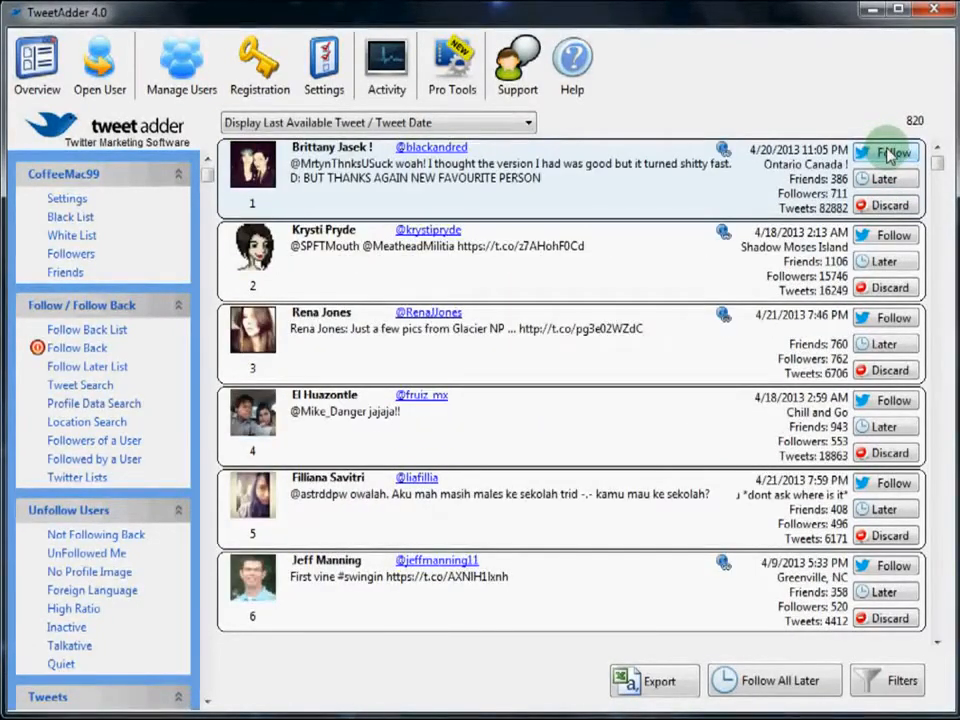
- Discard the next four users from the profile data search results
{"action": "left_click", "coordinate": [889, 206]}
{"action": "left_click", "coordinate": [889, 206]}
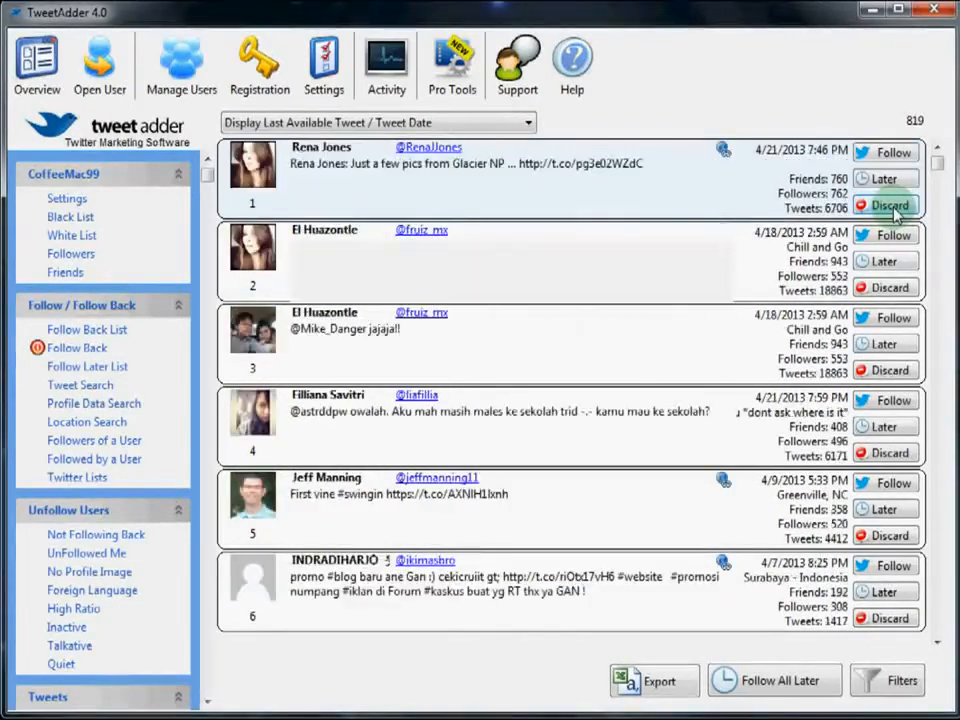
{"action": "left_click", "coordinate": [889, 206]}
{"action": "left_click", "coordinate": [889, 206]}
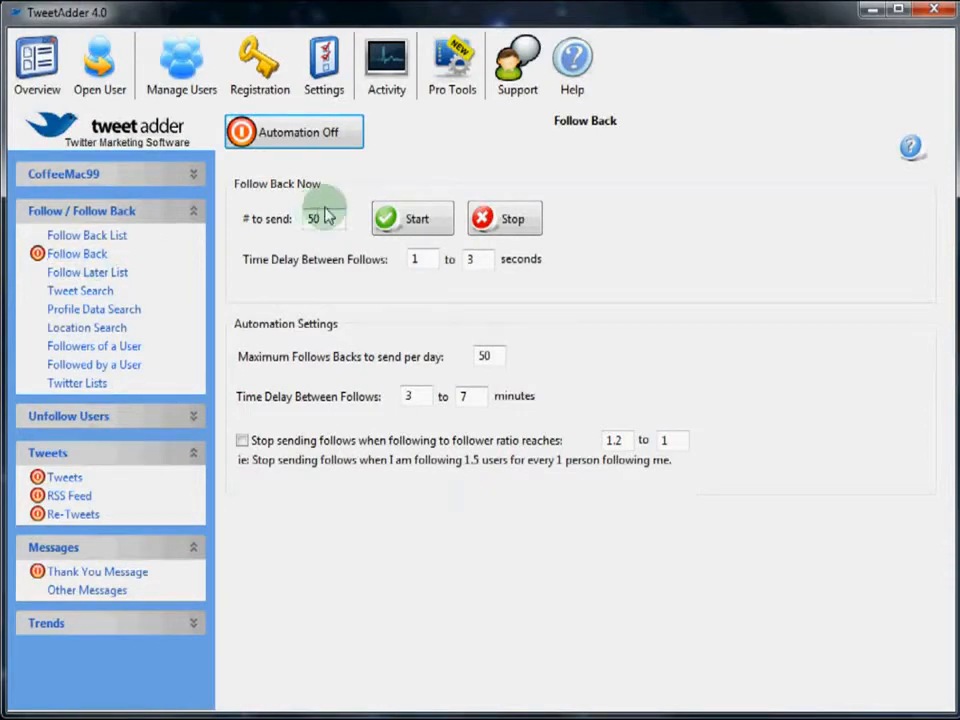
- Turn on the Follow Back automation and show the Follow Later List
{"action": "left_click", "coordinate": [321, 146]}
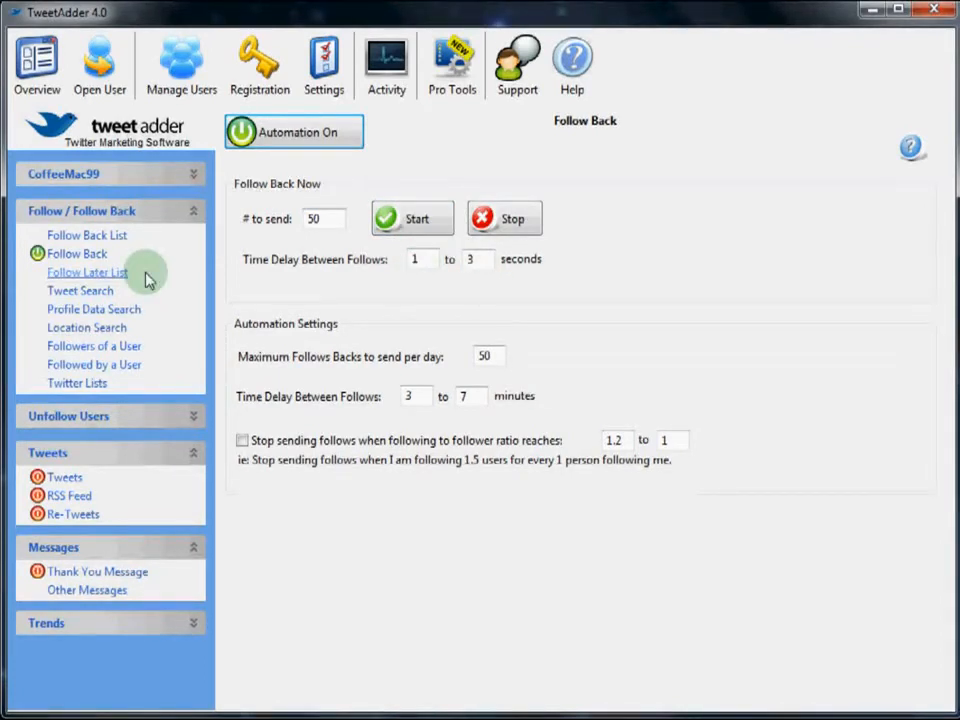
{"action": "left_click", "coordinate": [87, 273]}
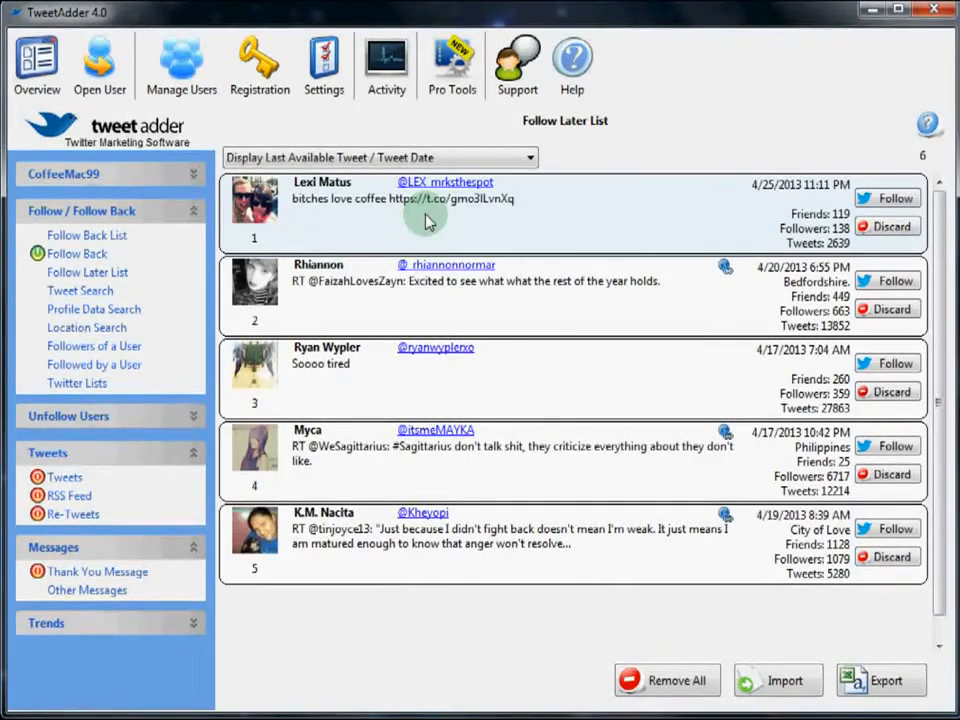
- Among the users not following back, unfollow the first one and whitelist Community Coffee
{"action": "left_click", "coordinate": [112, 237]}
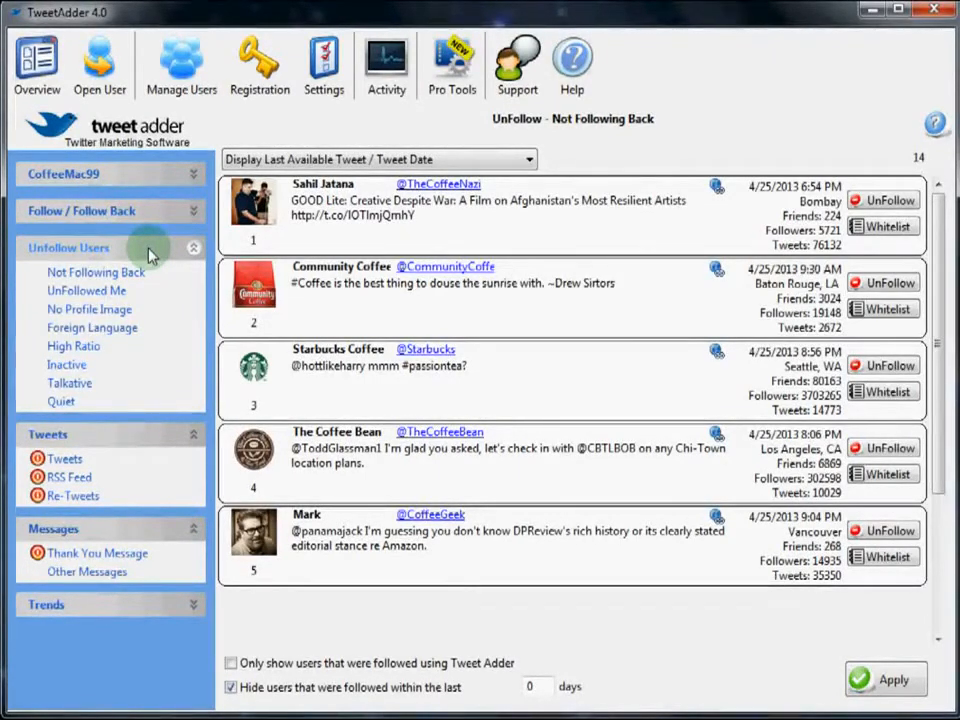
{"action": "left_click", "coordinate": [887, 203]}
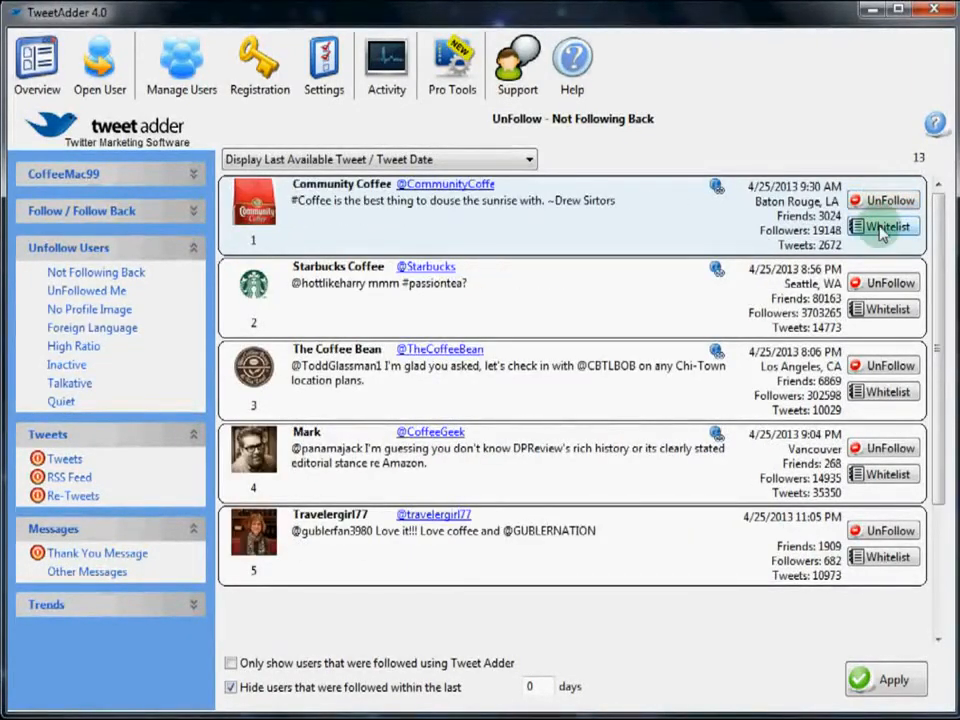
{"action": "left_click", "coordinate": [883, 231]}
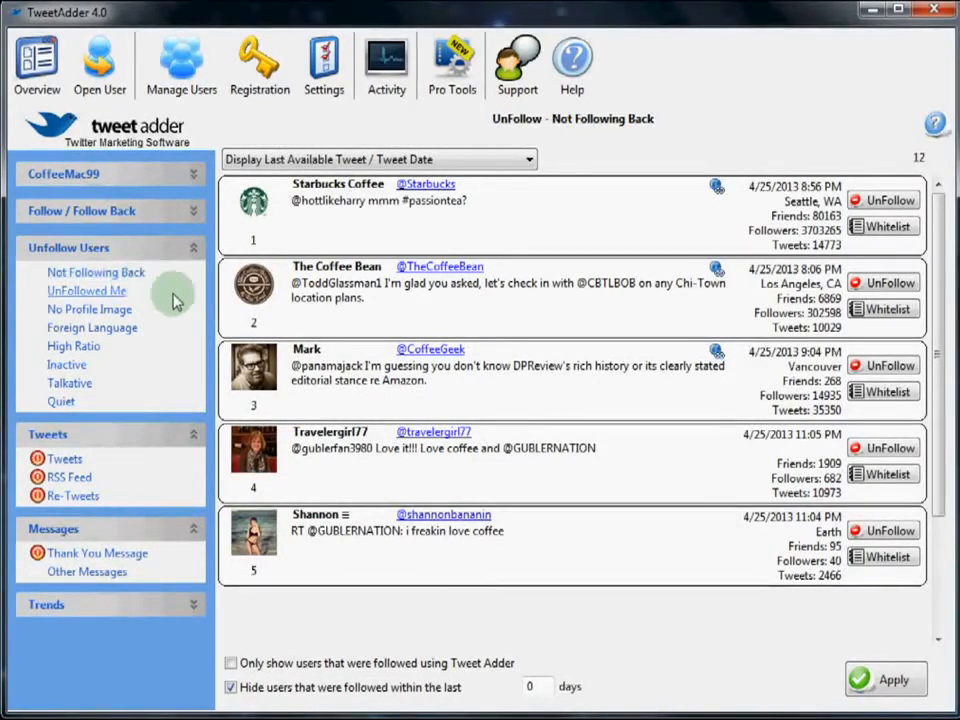
- Examine the UnFollowed Me, No Profile Image, Foreign Language, High Ratio, Inactive, Talkative and Quiet unfollow lists
{"action": "left_click", "coordinate": [100, 291]}
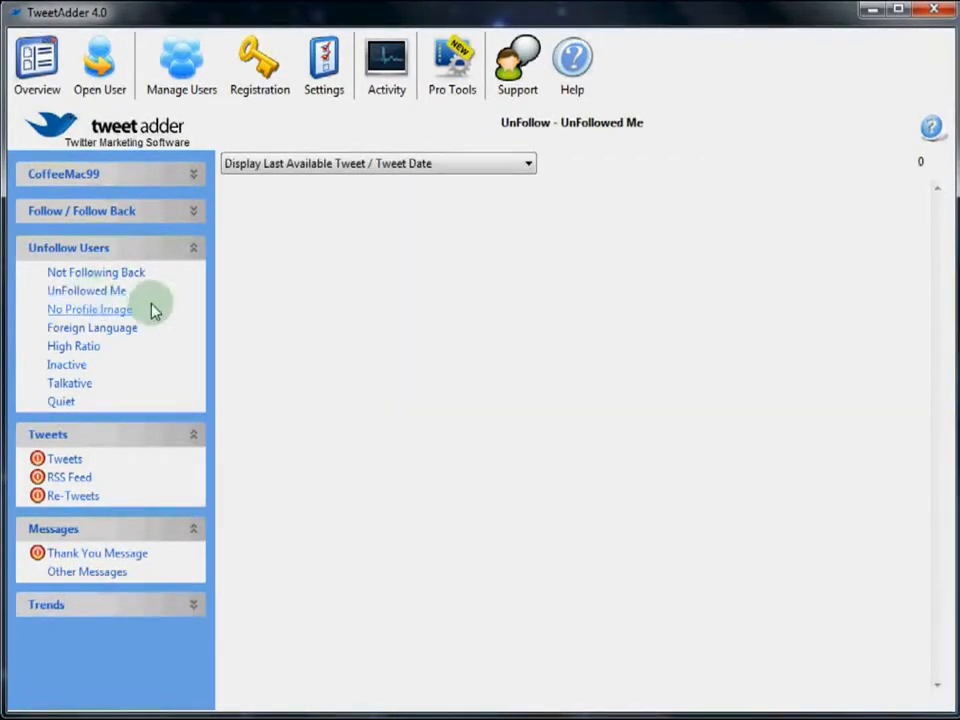
{"action": "left_click", "coordinate": [95, 312]}
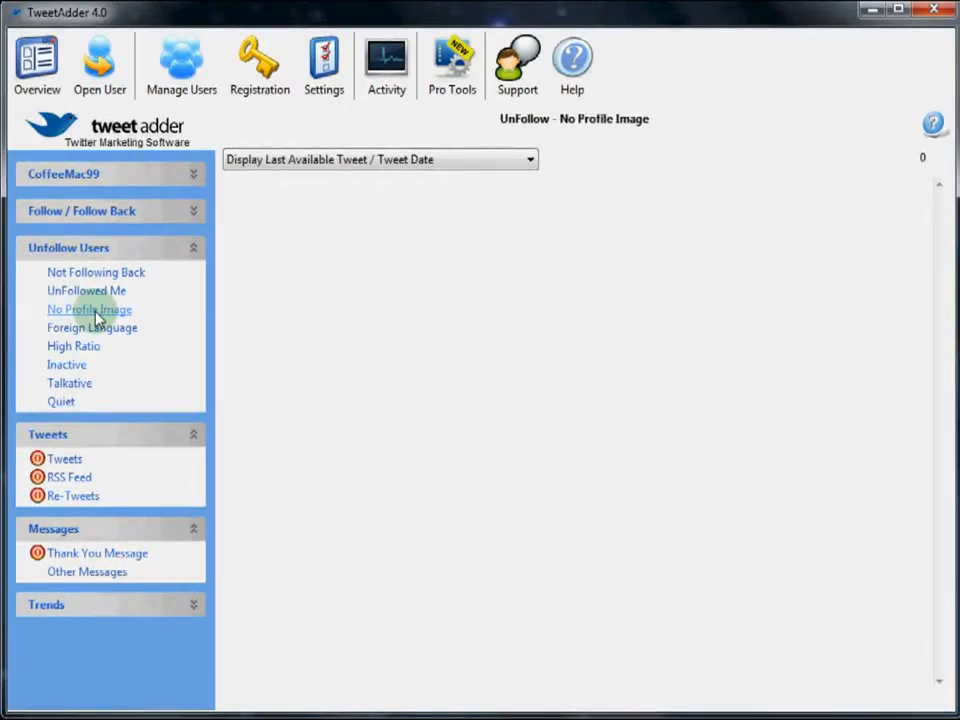
{"action": "left_click", "coordinate": [104, 334]}
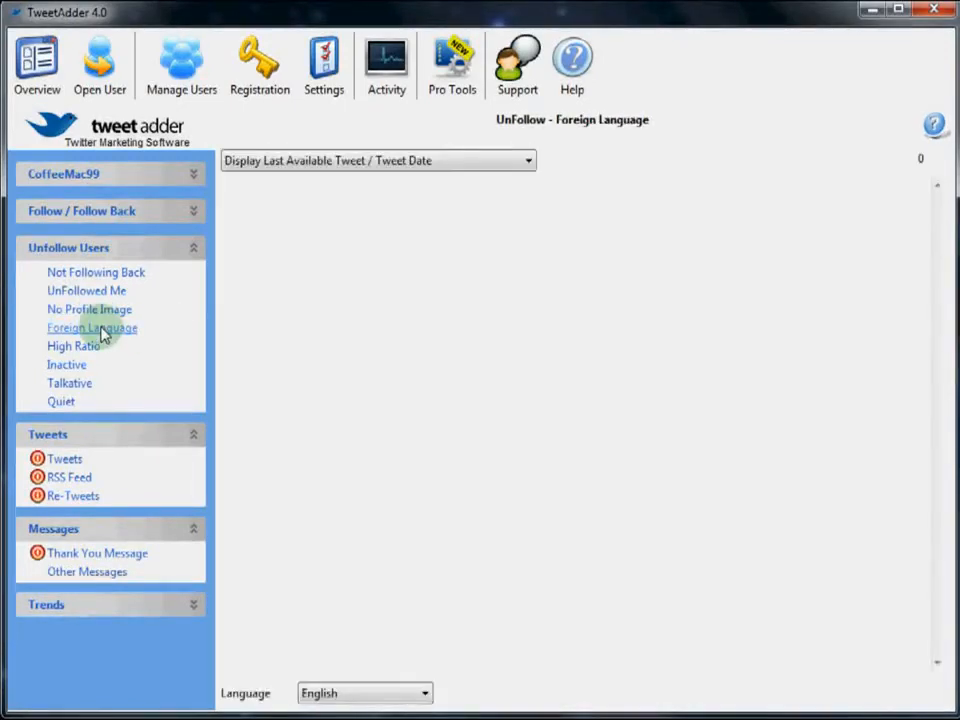
{"action": "left_click", "coordinate": [70, 348]}
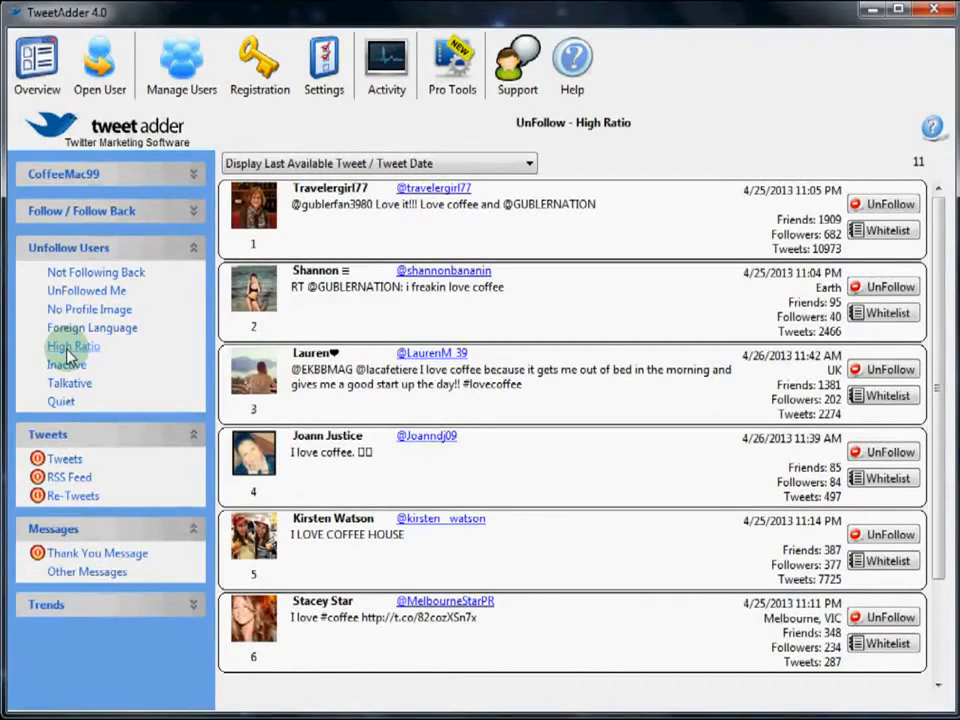
{"action": "left_click", "coordinate": [72, 367]}
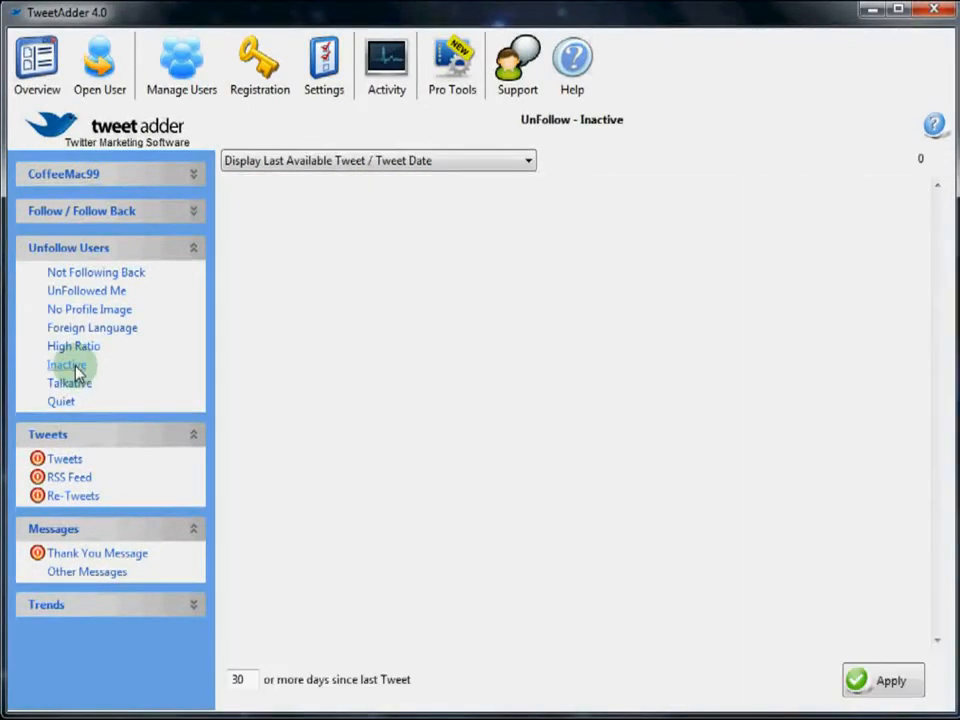
{"action": "left_click", "coordinate": [80, 385]}
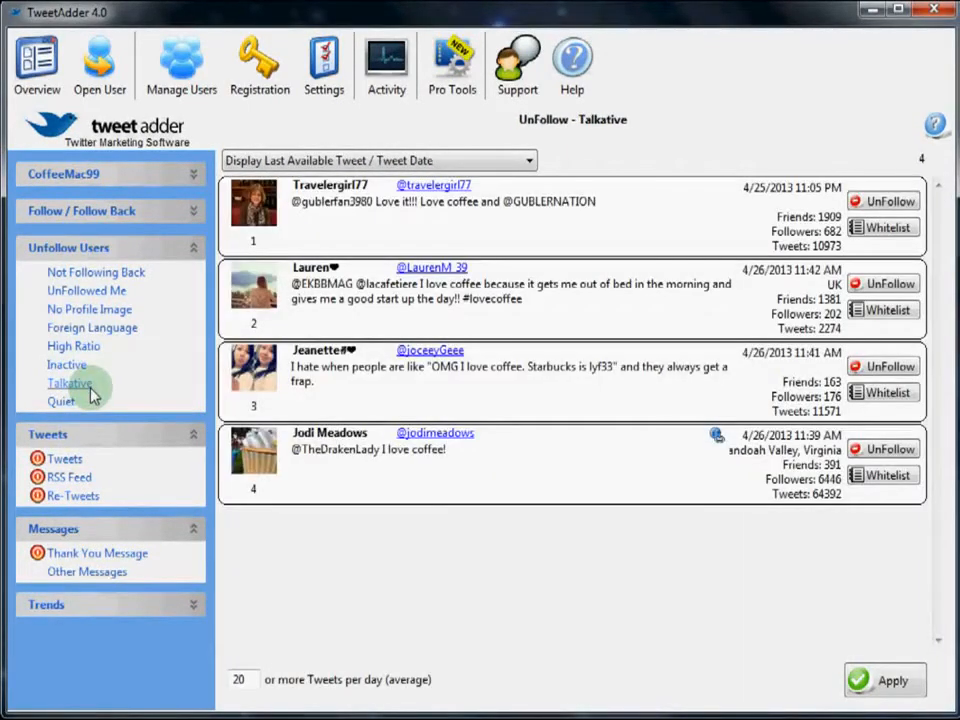
{"action": "left_click", "coordinate": [60, 402]}
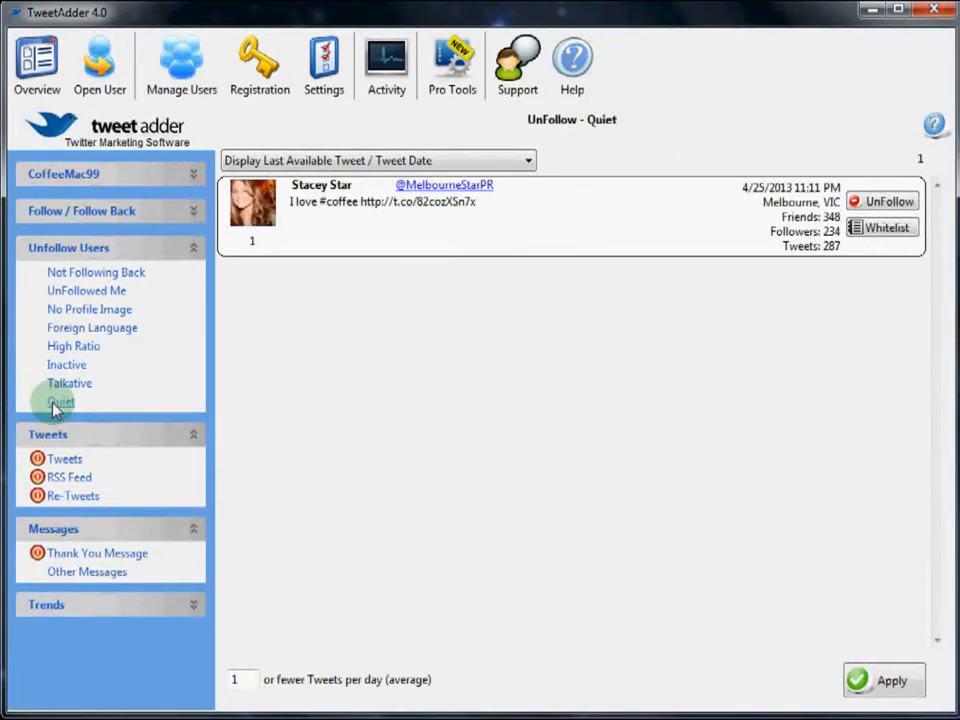
- Review the settings for Tweets, RSS Feed and Re-Tweets, ending on the tweet list
{"action": "left_click", "coordinate": [141, 432]}
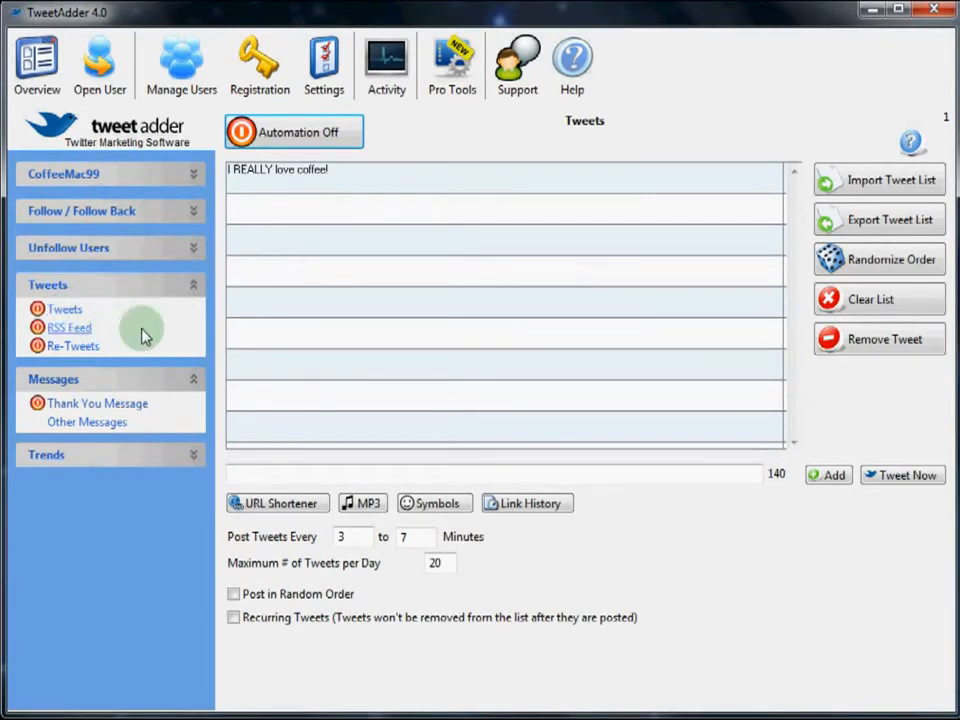
{"action": "left_click", "coordinate": [72, 330]}
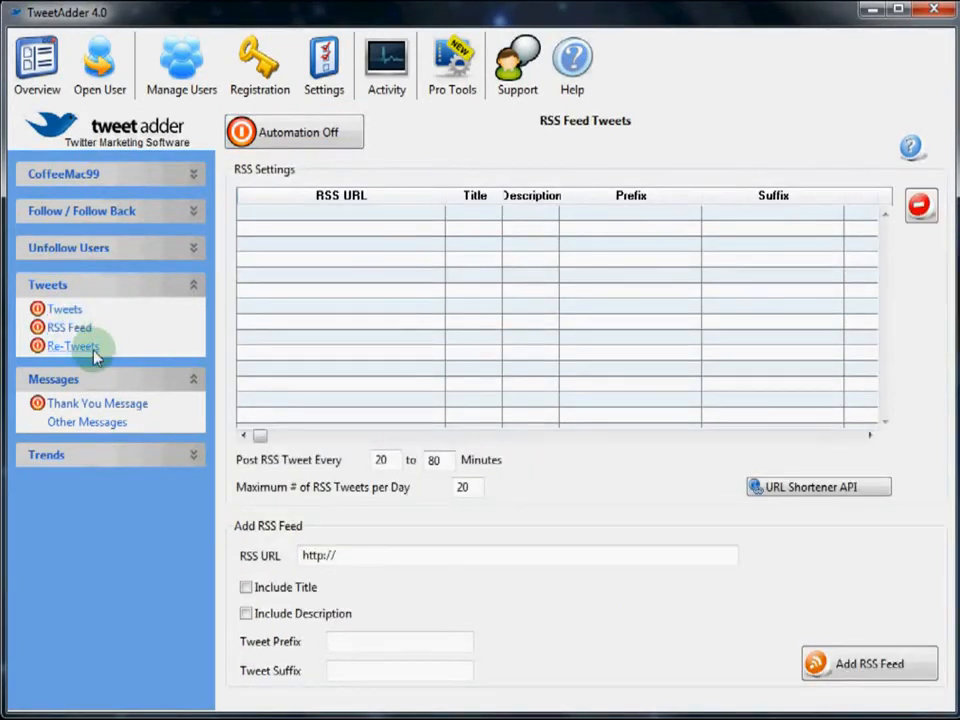
{"action": "left_click", "coordinate": [92, 350]}
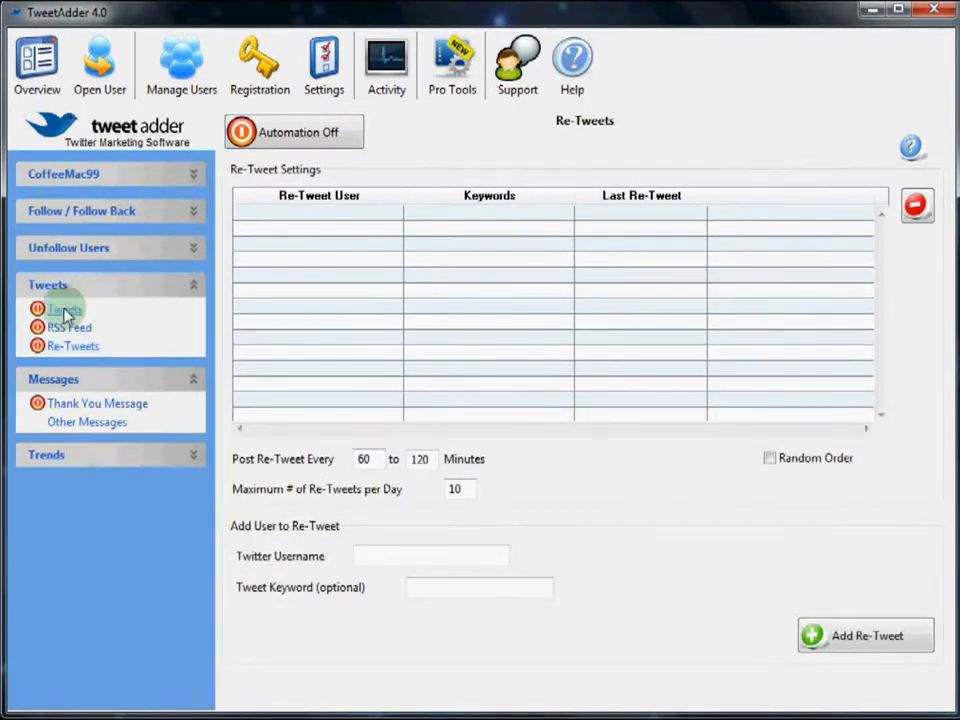
{"action": "left_click", "coordinate": [66, 312]}
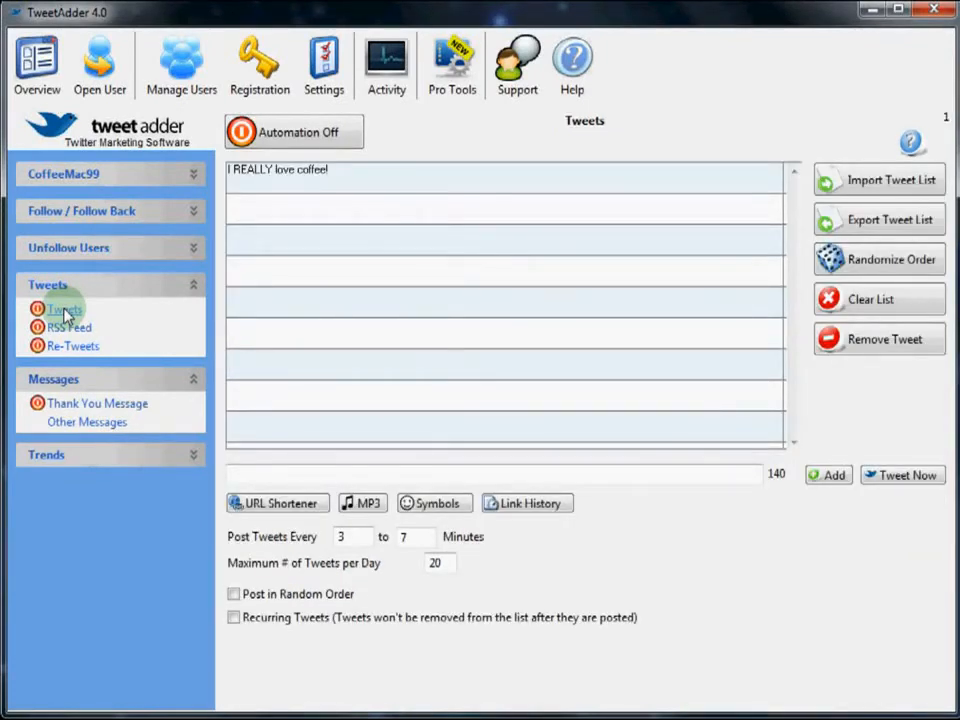
- Try out the Tweets automation by switching it on and back off
{"action": "left_click", "coordinate": [349, 136]}
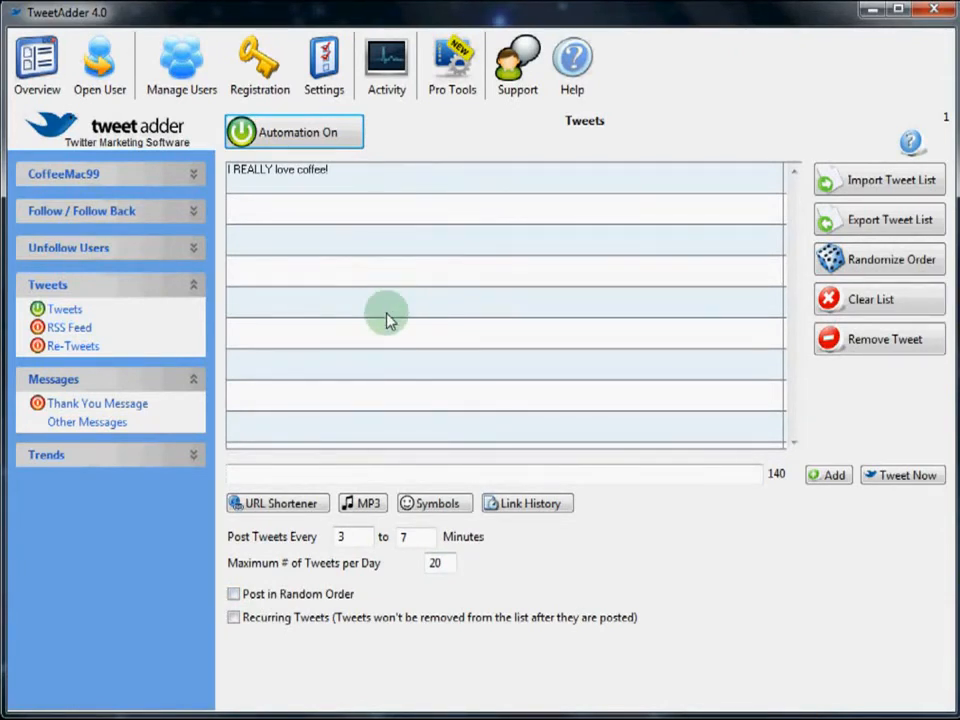
{"action": "left_click", "coordinate": [279, 473]}
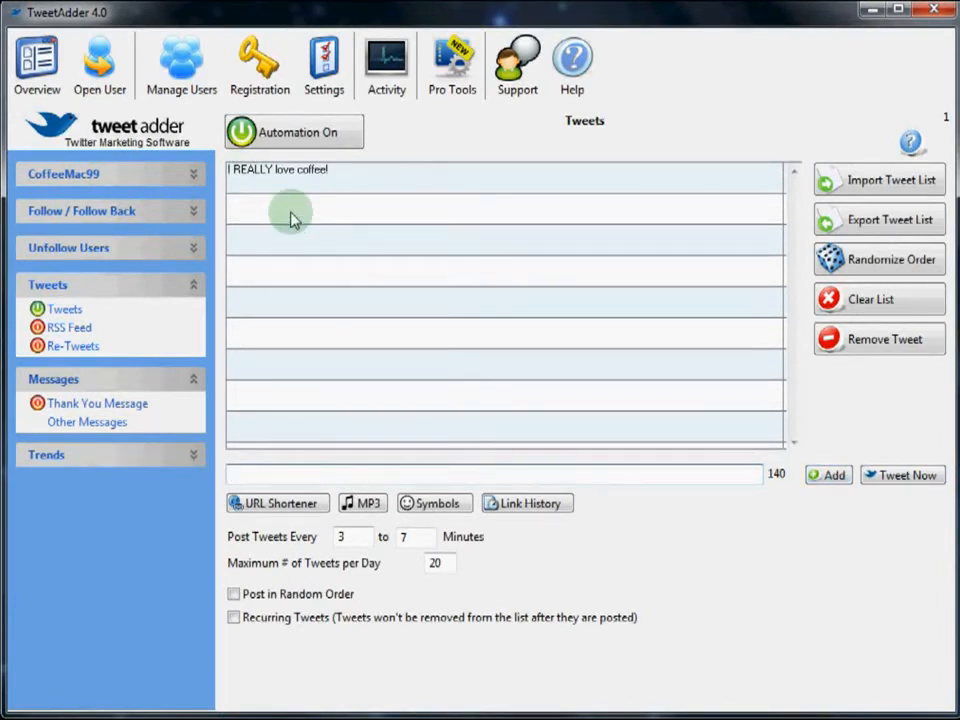
{"action": "left_click", "coordinate": [300, 133]}
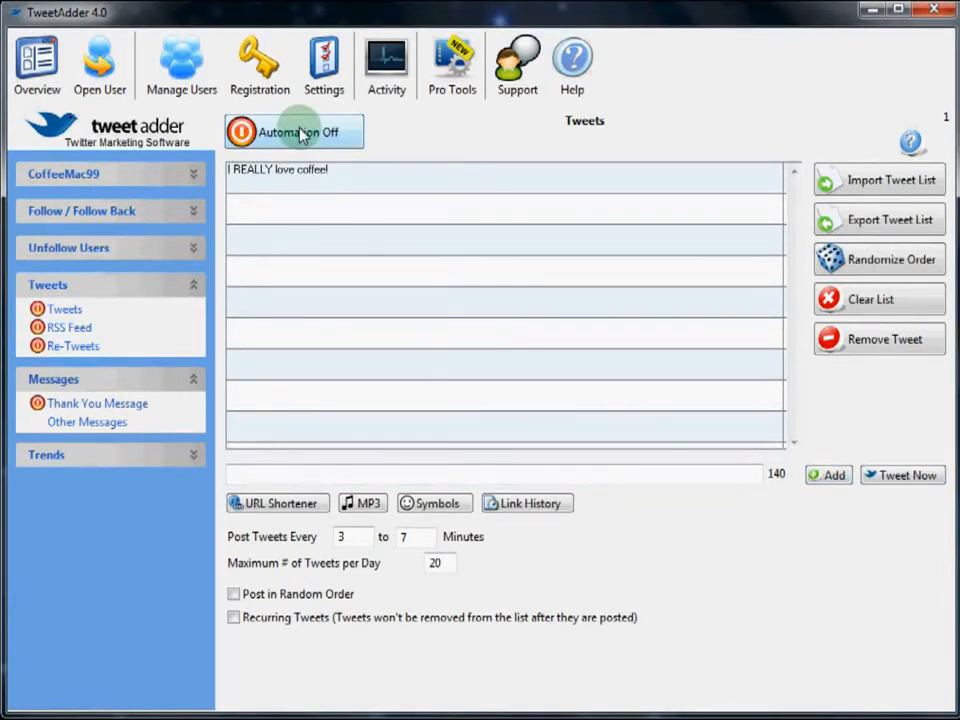
- Try out the RSS Feed automation by switching it on and back off
{"action": "left_click", "coordinate": [68, 329]}
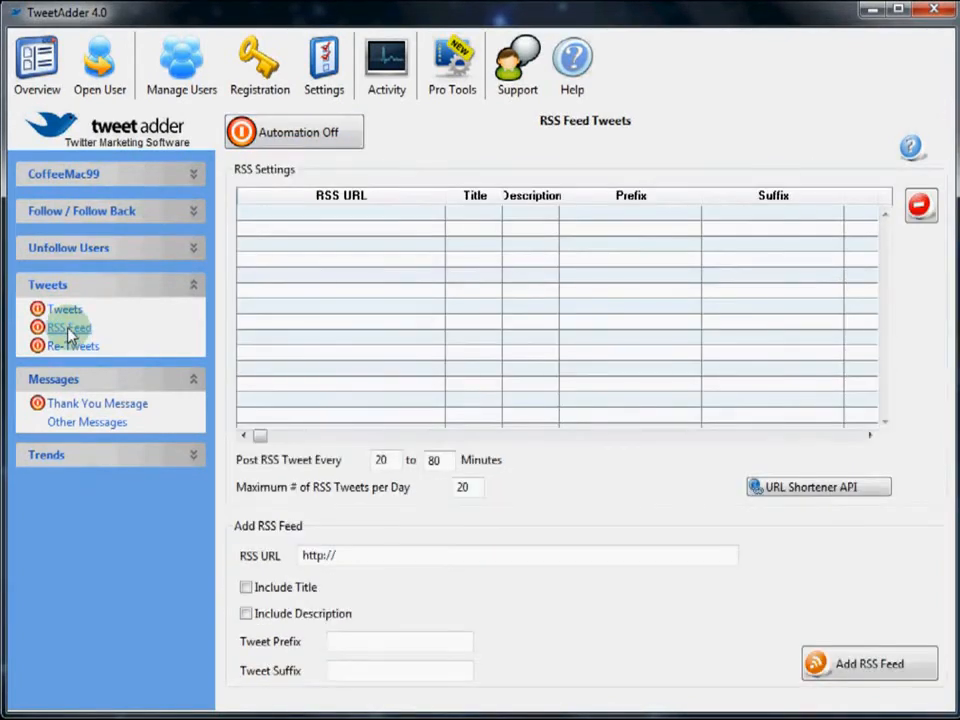
{"action": "left_click", "coordinate": [320, 138]}
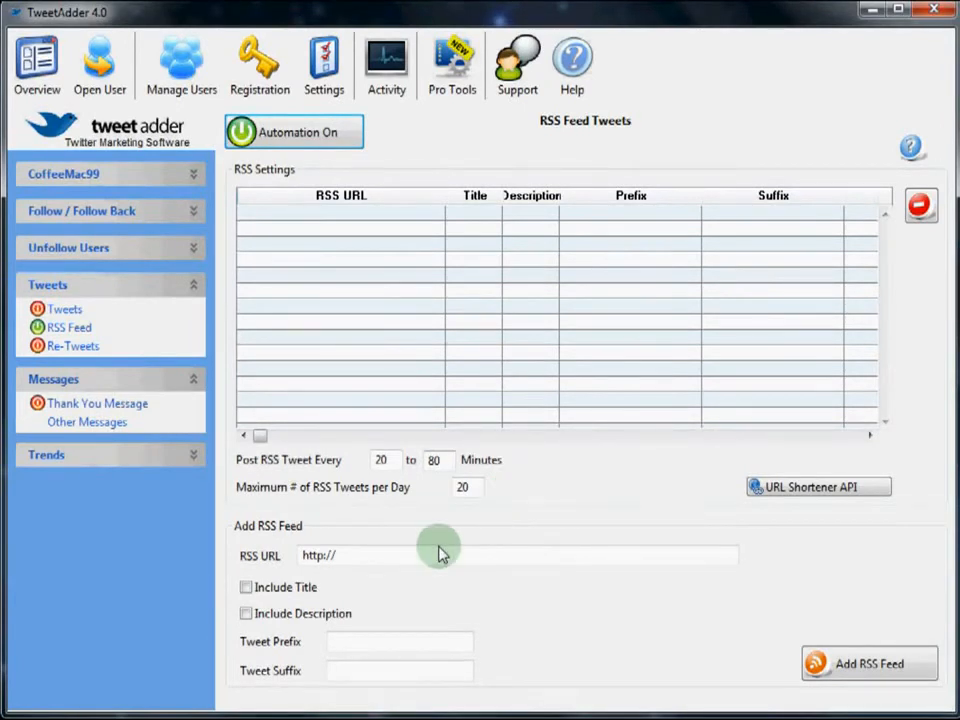
{"action": "left_click", "coordinate": [405, 555]}
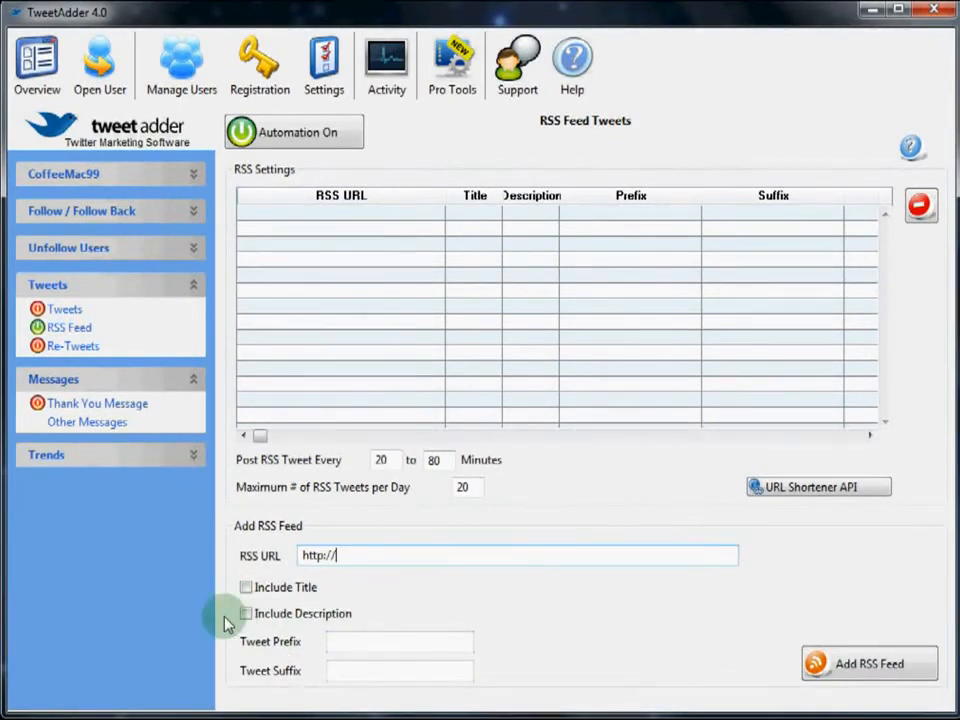
{"action": "left_click", "coordinate": [287, 132]}
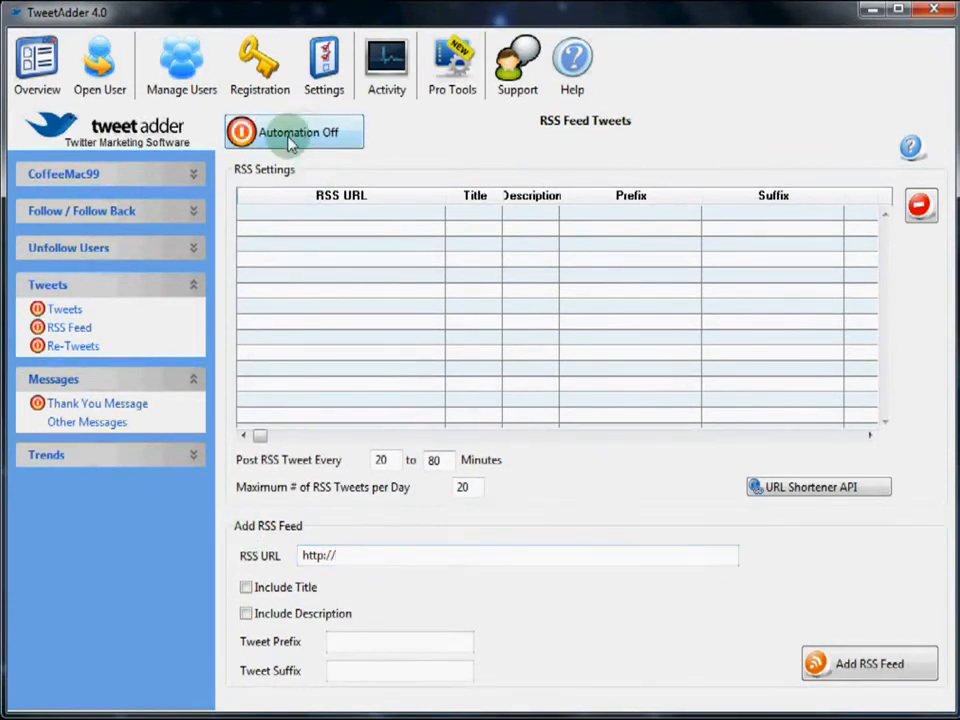
- Turn on the Re-Tweets automation and check the username and keyword fields for adding a user to re-tweet
{"action": "left_click", "coordinate": [70, 350]}
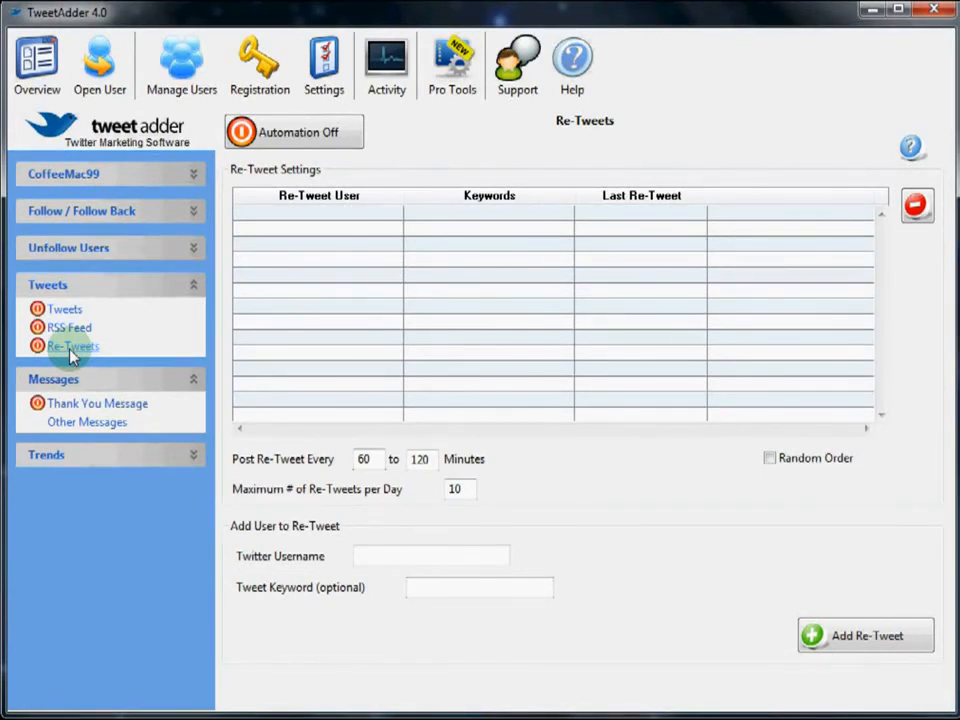
{"action": "left_click", "coordinate": [322, 140]}
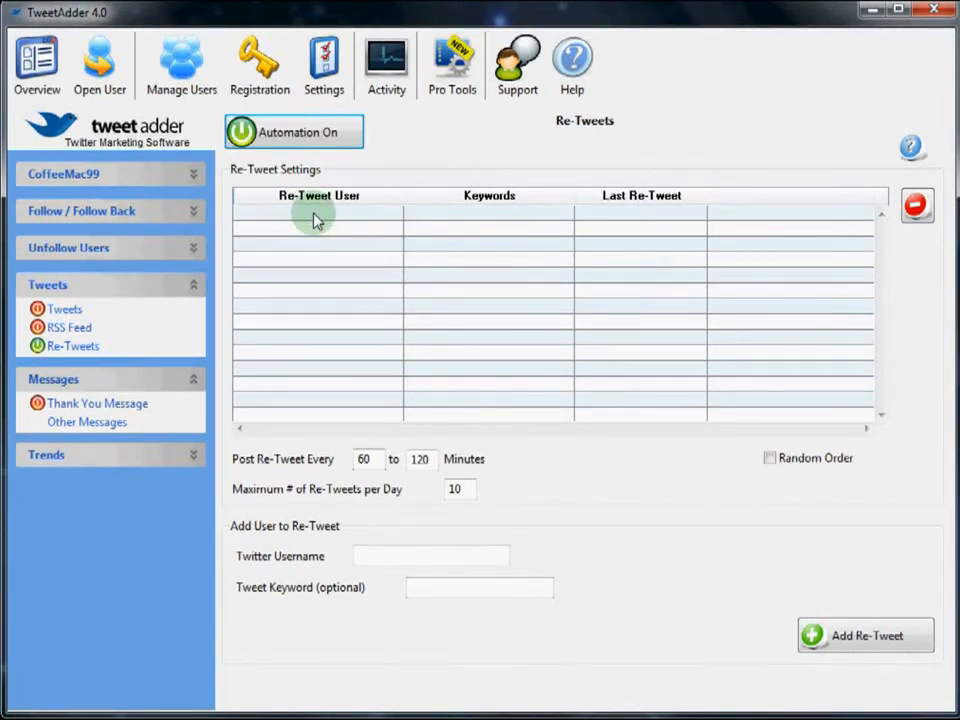
{"action": "left_click", "coordinate": [419, 561]}
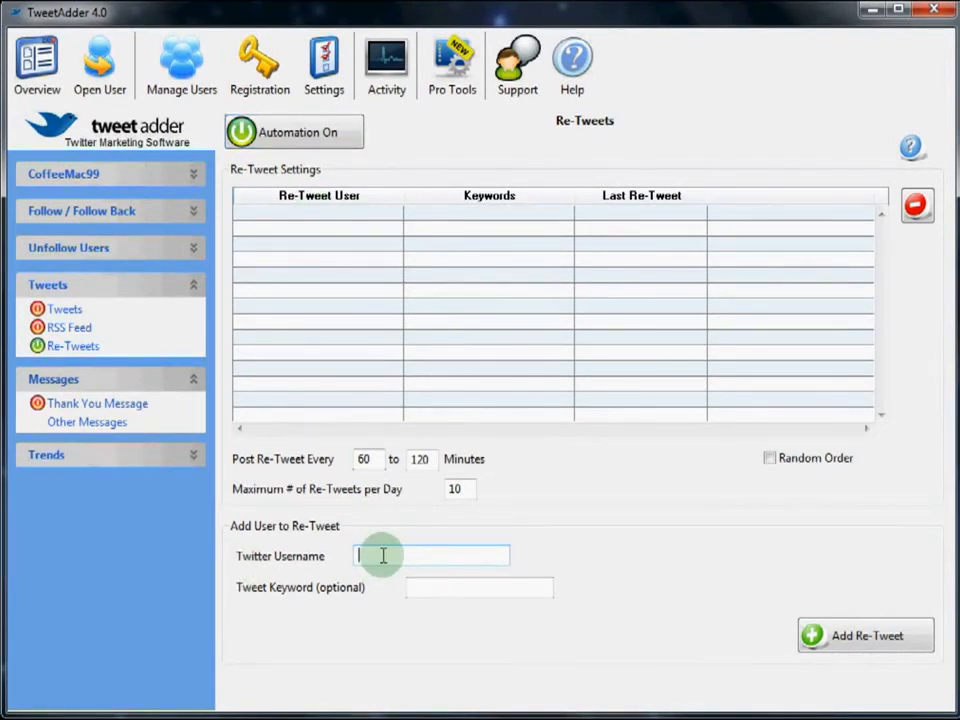
{"action": "left_click", "coordinate": [459, 587]}
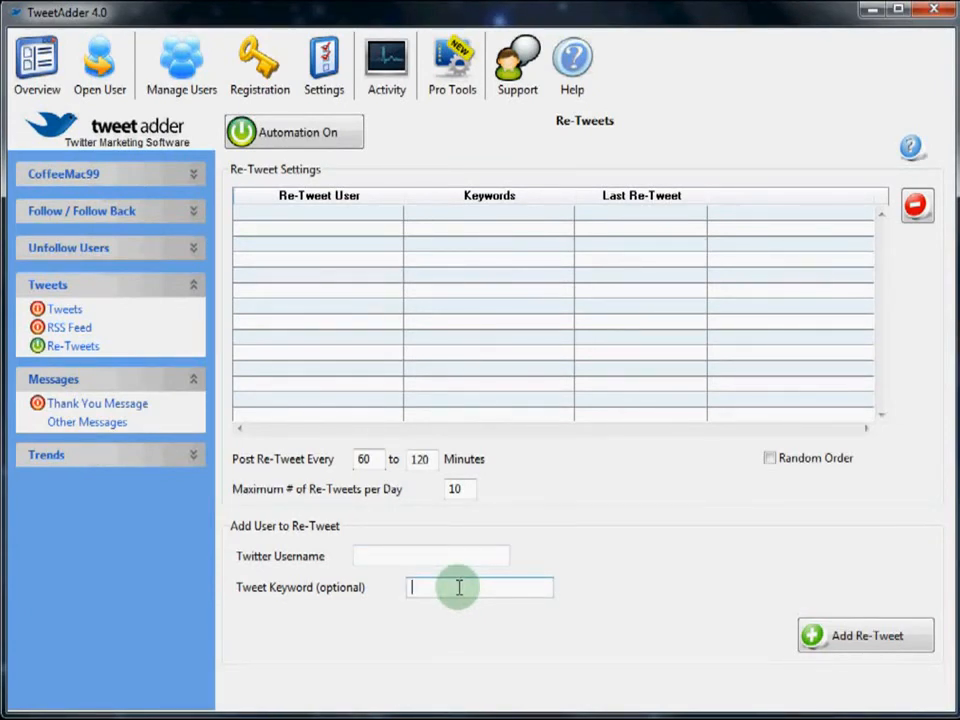
{"action": "left_click", "coordinate": [396, 555]}
{"action": "left_click", "coordinate": [436, 583]}
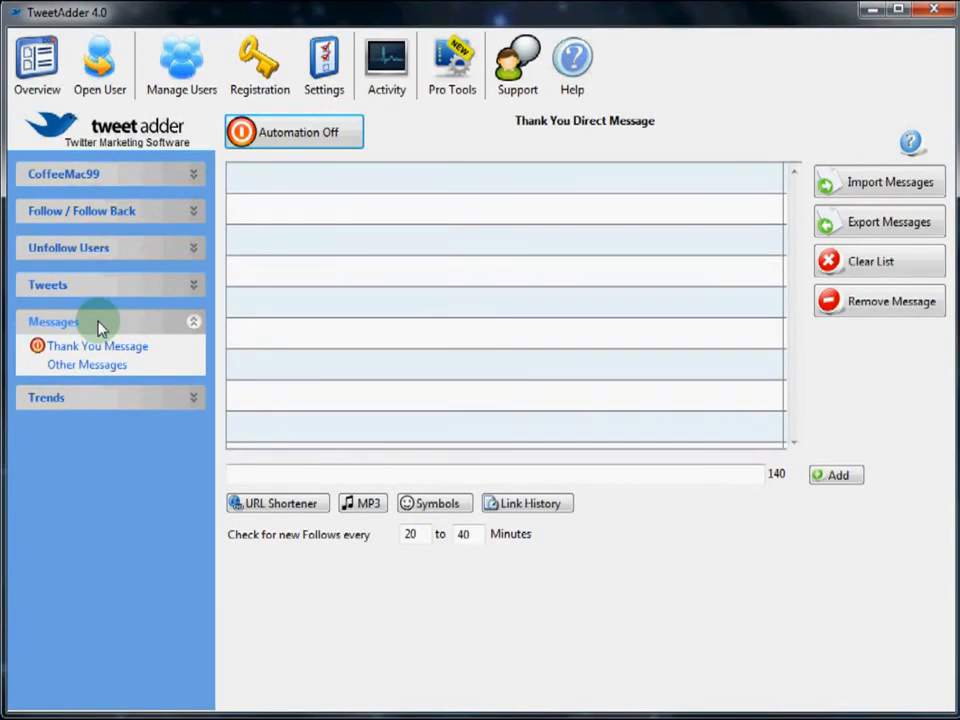
- Turn on the Thank You Message automation and add the message "Thank you for following!"
{"action": "left_click", "coordinate": [336, 138]}
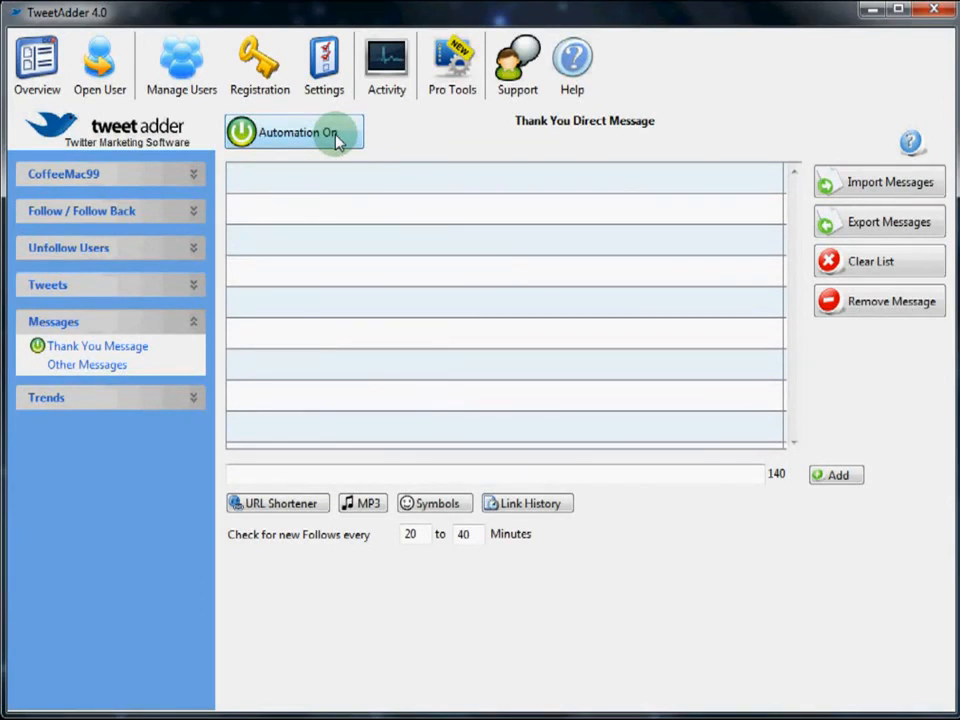
{"action": "left_click", "coordinate": [279, 473]}
{"action": "type", "text": "T"}
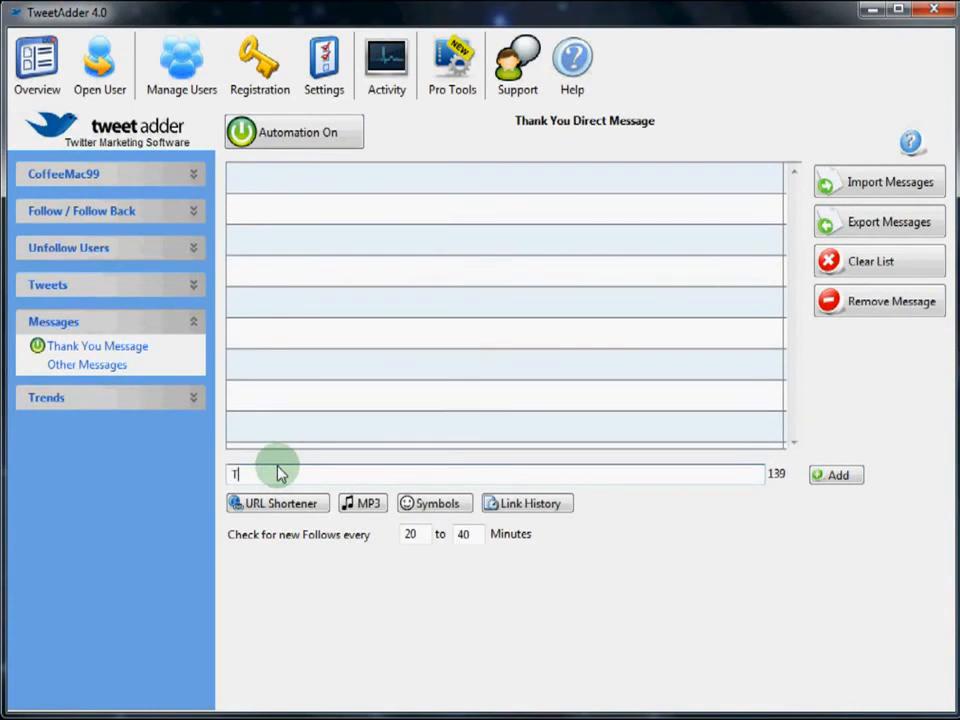
{"action": "type", "text": "hank you for following!"}
{"action": "left_click", "coordinate": [837, 475]}
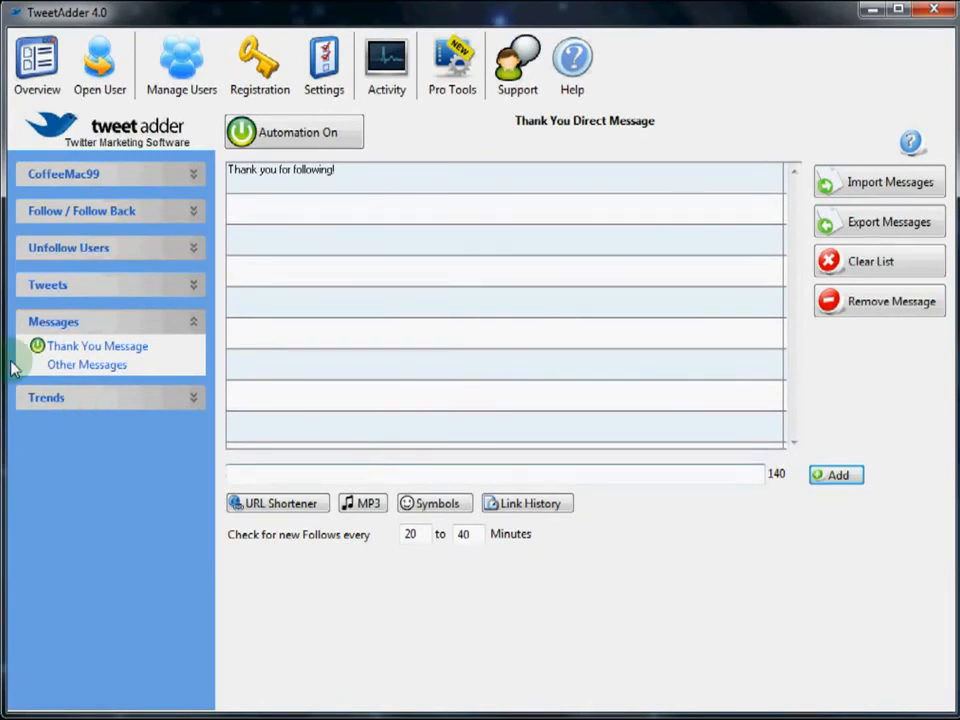
- Start composing a direct message to followers in Other Messages
{"action": "left_click", "coordinate": [78, 366]}
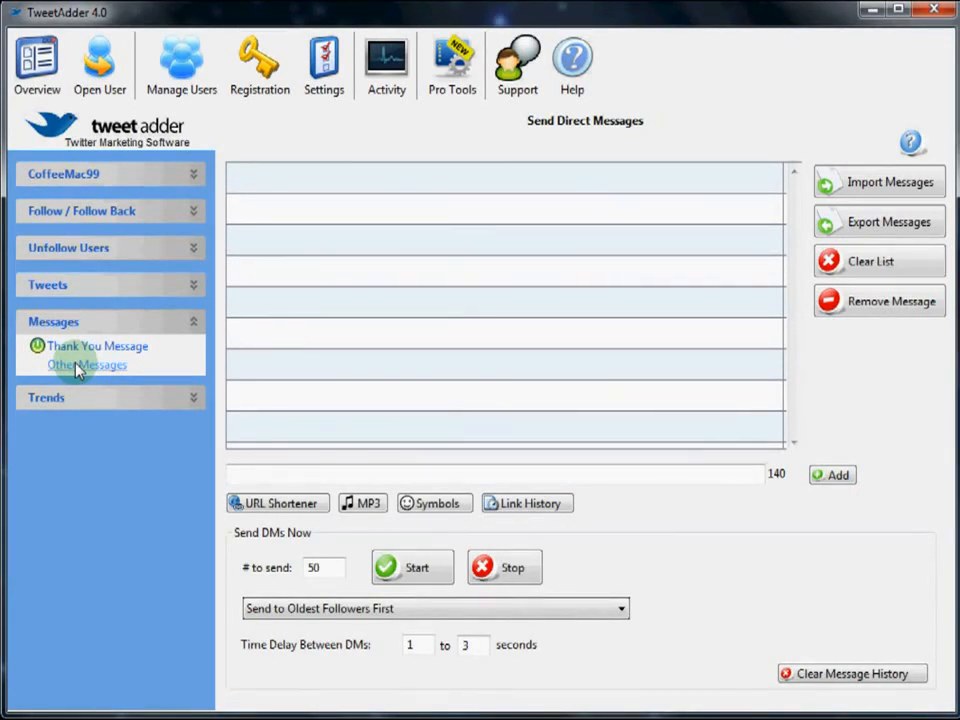
{"action": "left_click", "coordinate": [262, 473]}
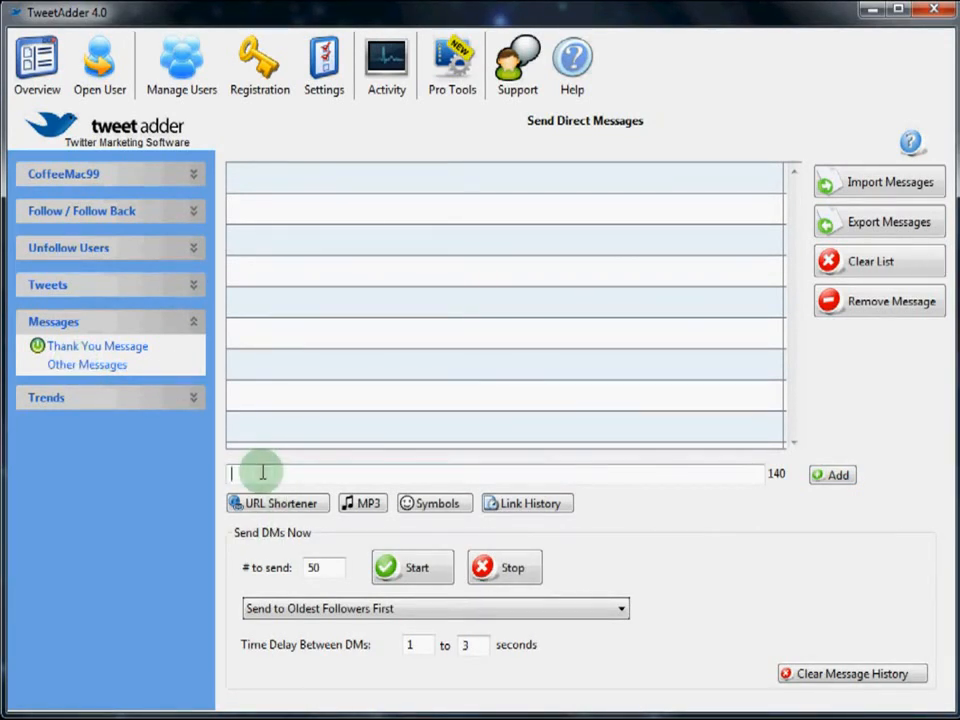